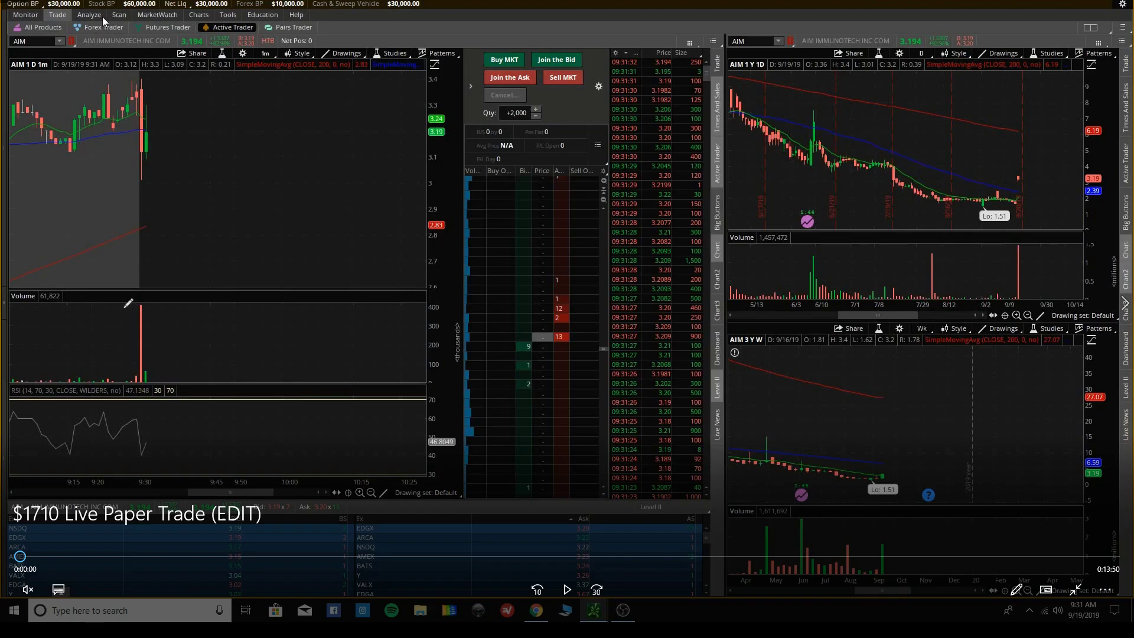
Set up and submit a +2,000-share AIM limit buy at the bid.
left_click(568, 590)
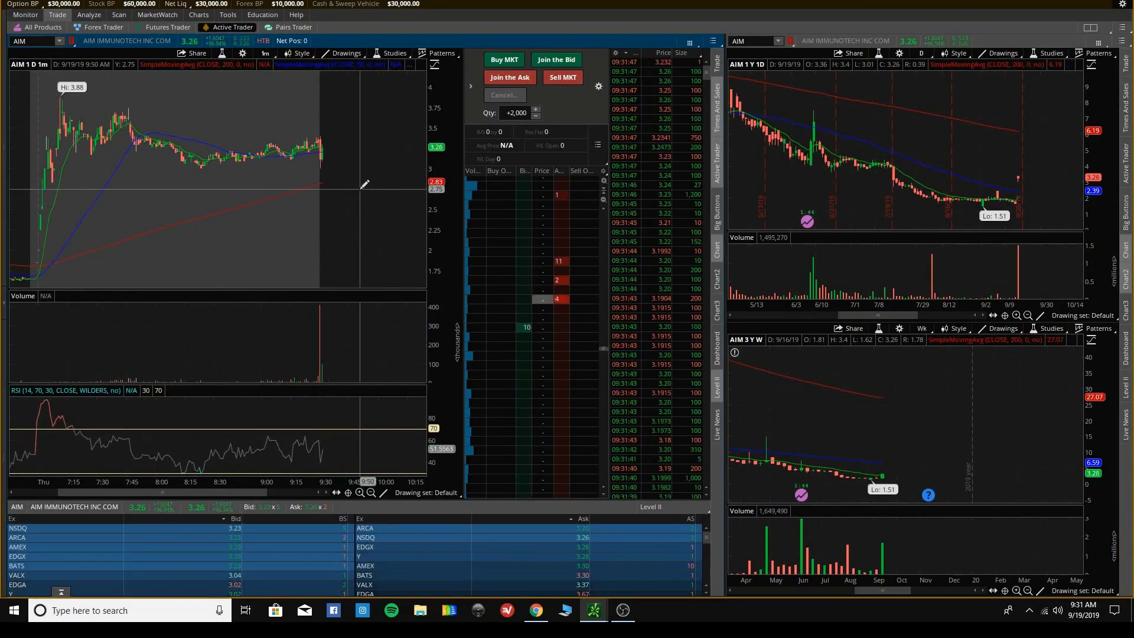
left_click(558, 59)
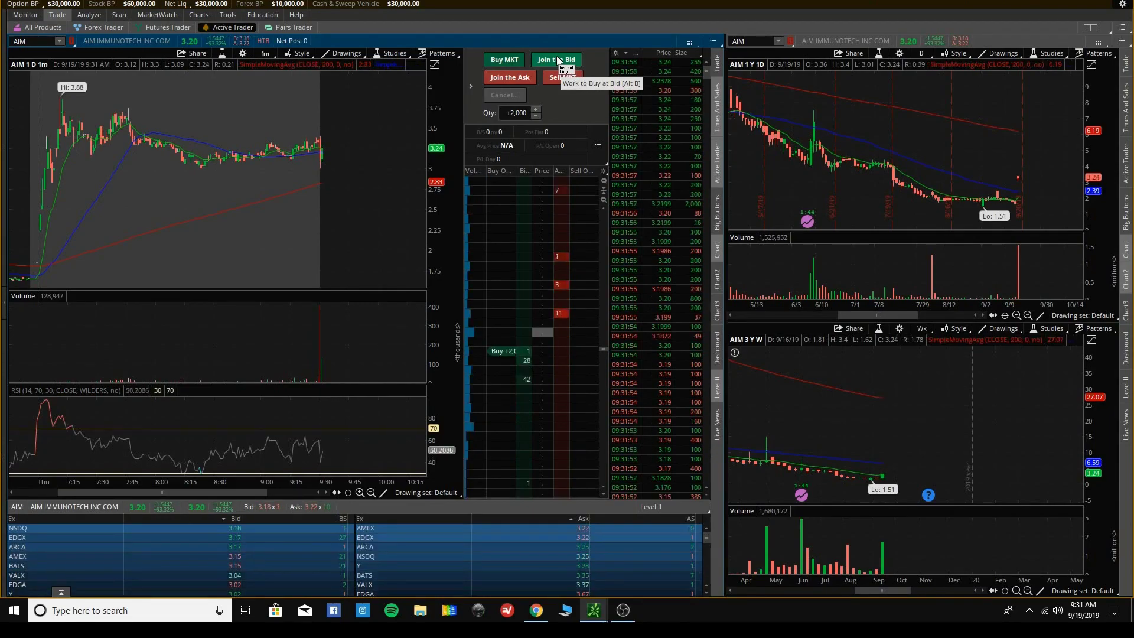
left_click(558, 59)
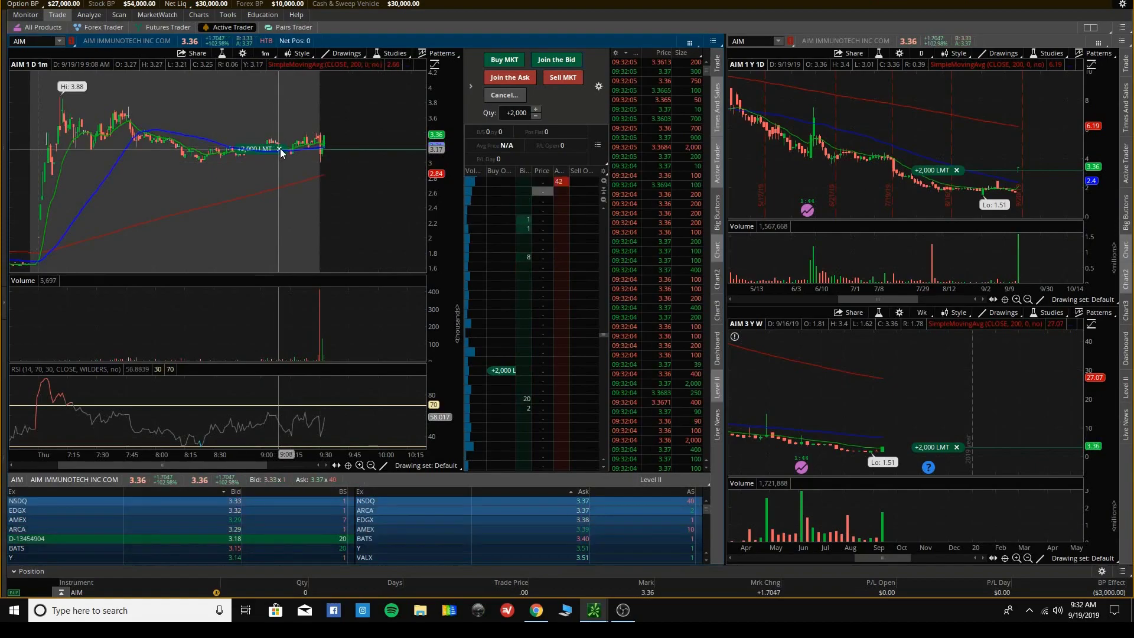
Buy 2,000 AIM shares immediately at market.
left_click(543, 76)
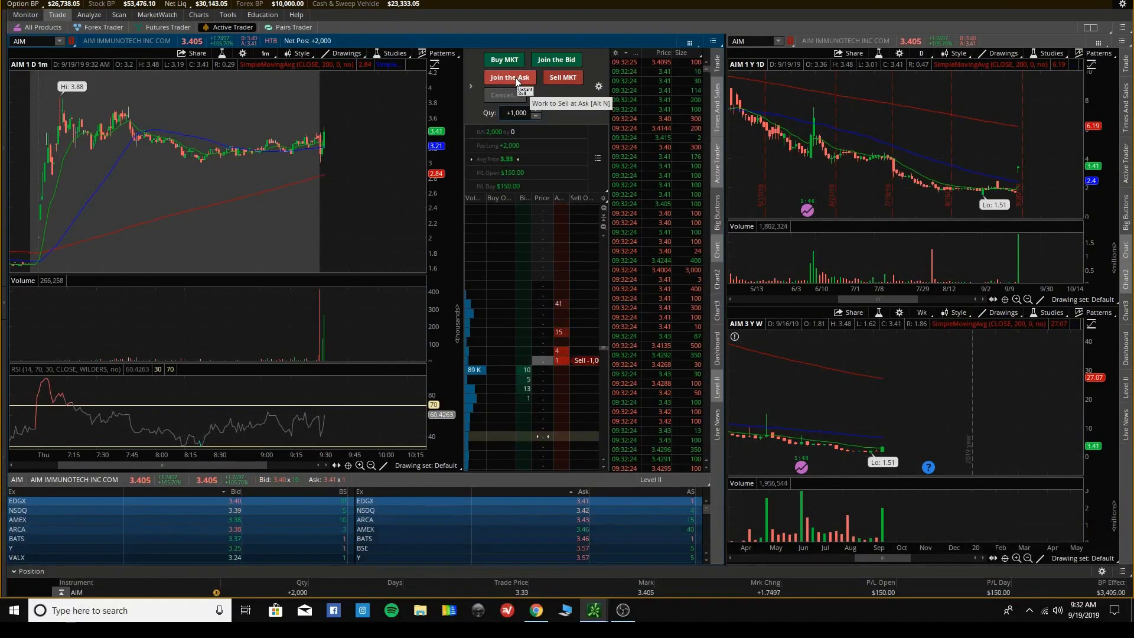
mouse_move(506, 116)
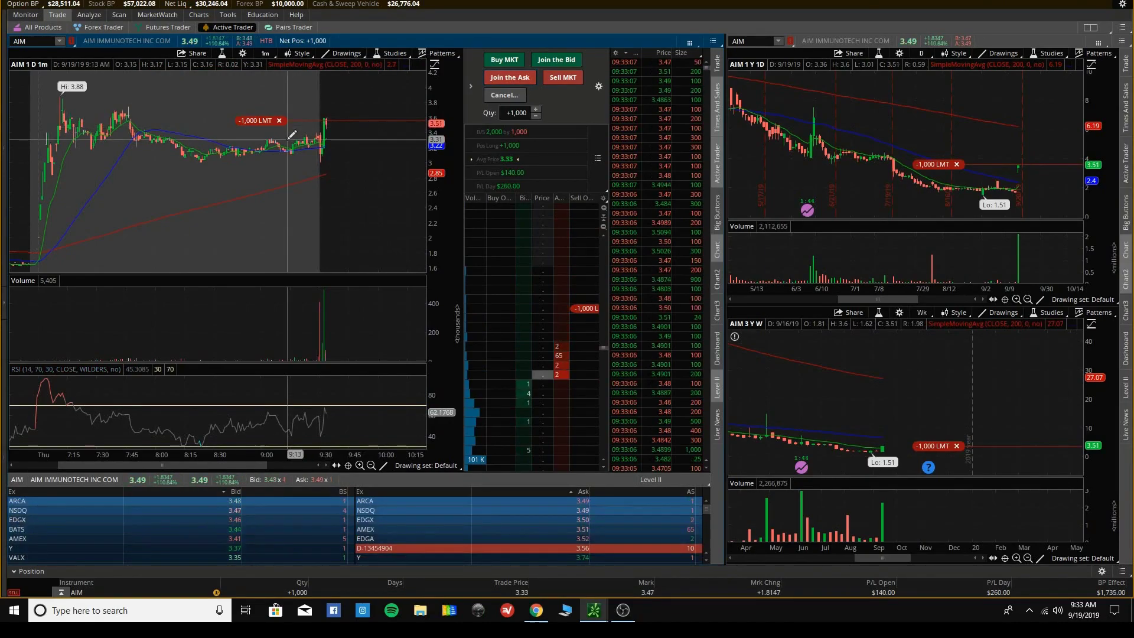
Cancel the 1,000-share AIM sell limit at 3.56 and repost it at the current ask.
mouse_move(524, 292)
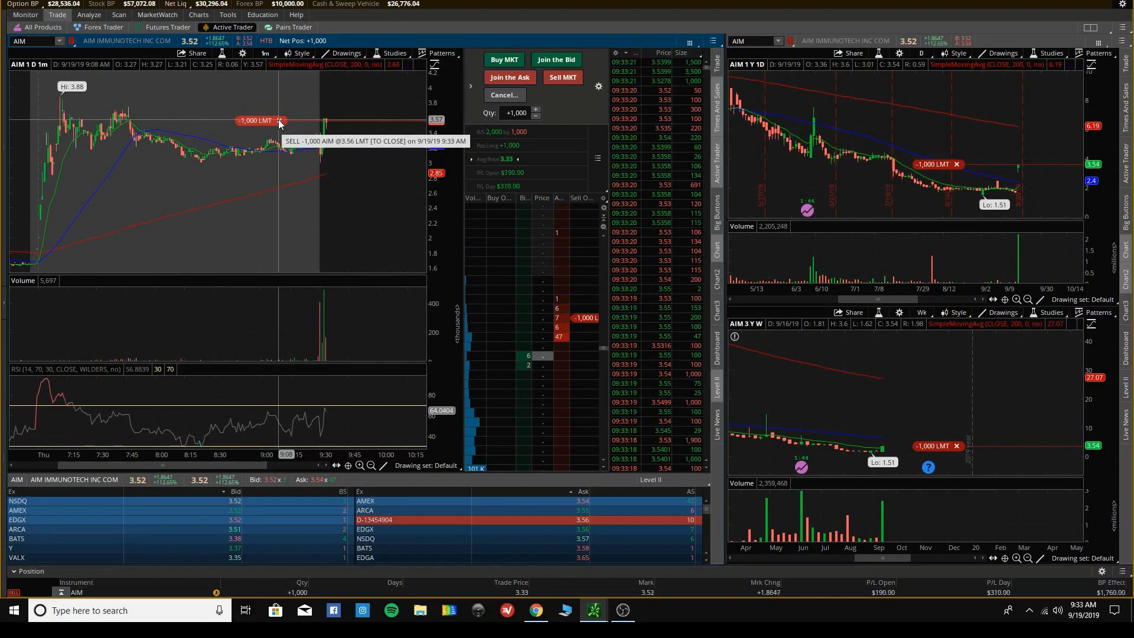
left_click(279, 121)
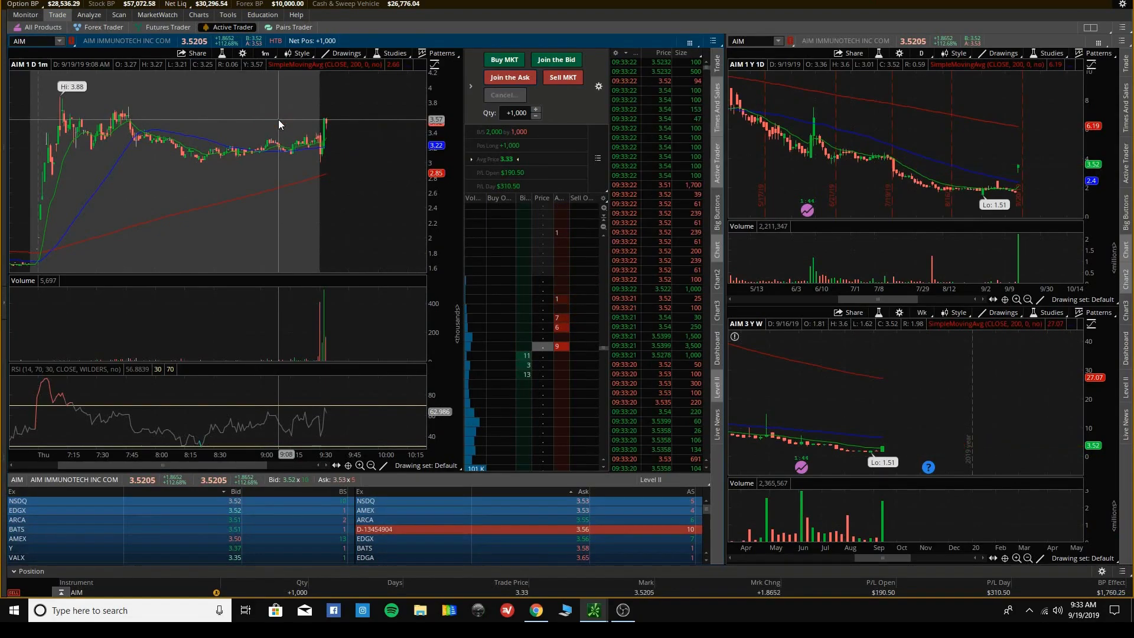
left_click(495, 78)
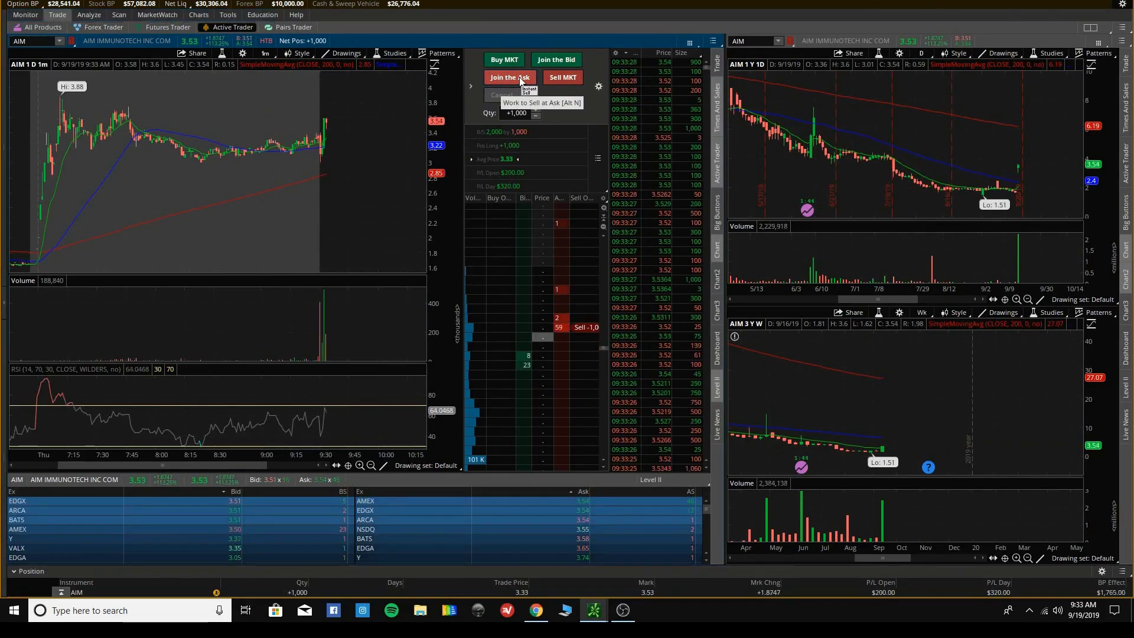
left_click(520, 81)
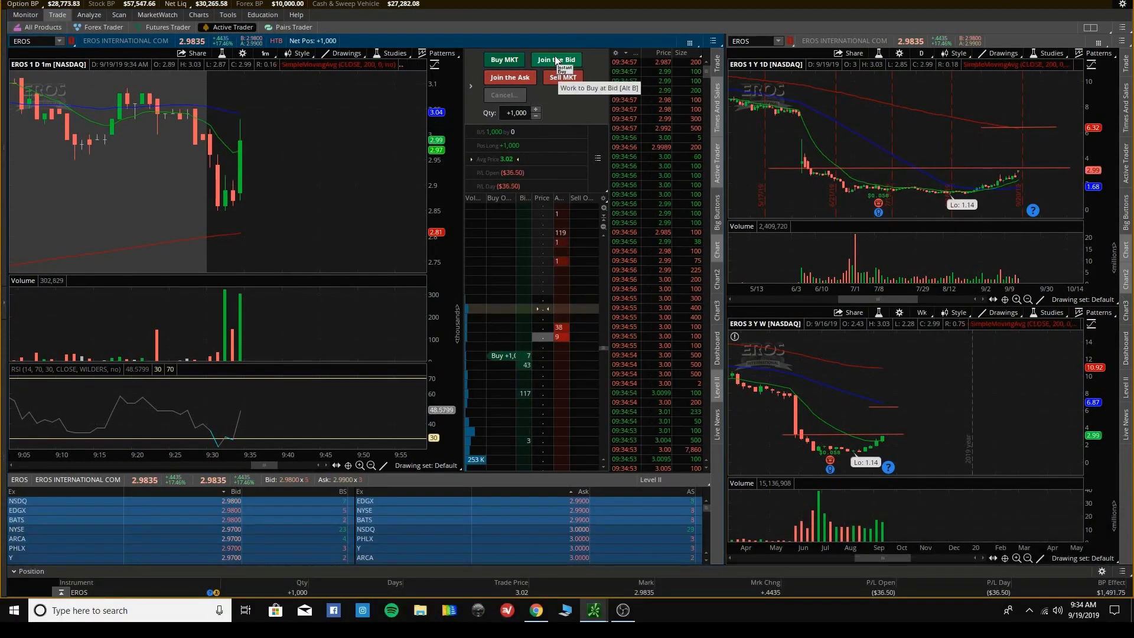
Buy 1,000 more EROS at the bid, filling at 2.93 for a 2.975 average.
mouse_move(261, 185)
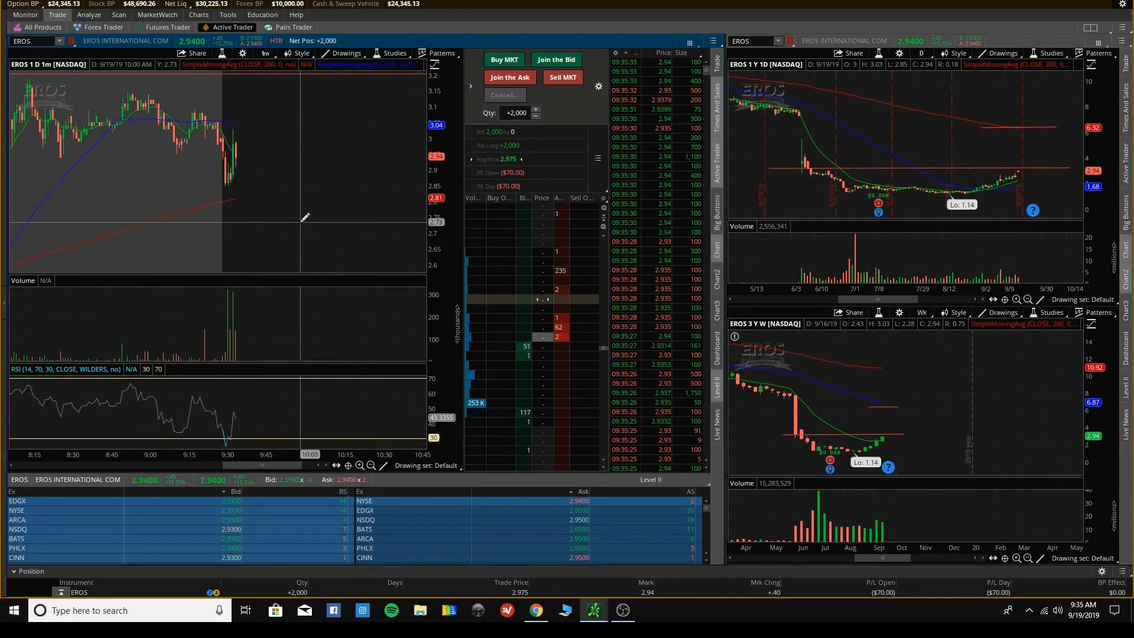
mouse_move(229, 458)
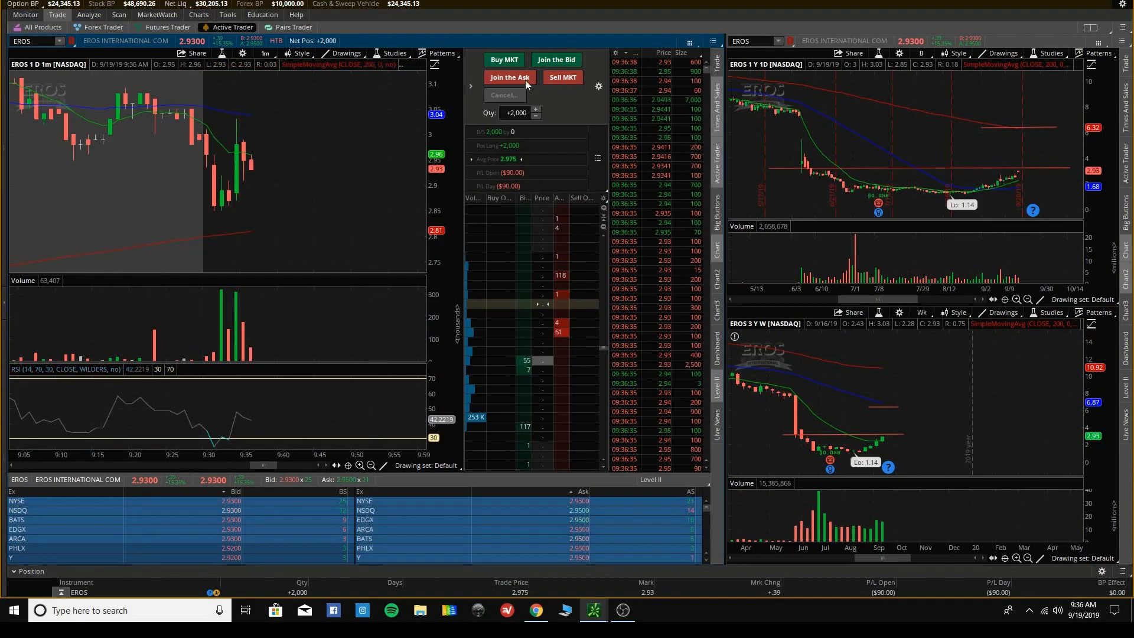
Offer all 2,000 EROS shares for sale at the ask.
left_click(562, 78)
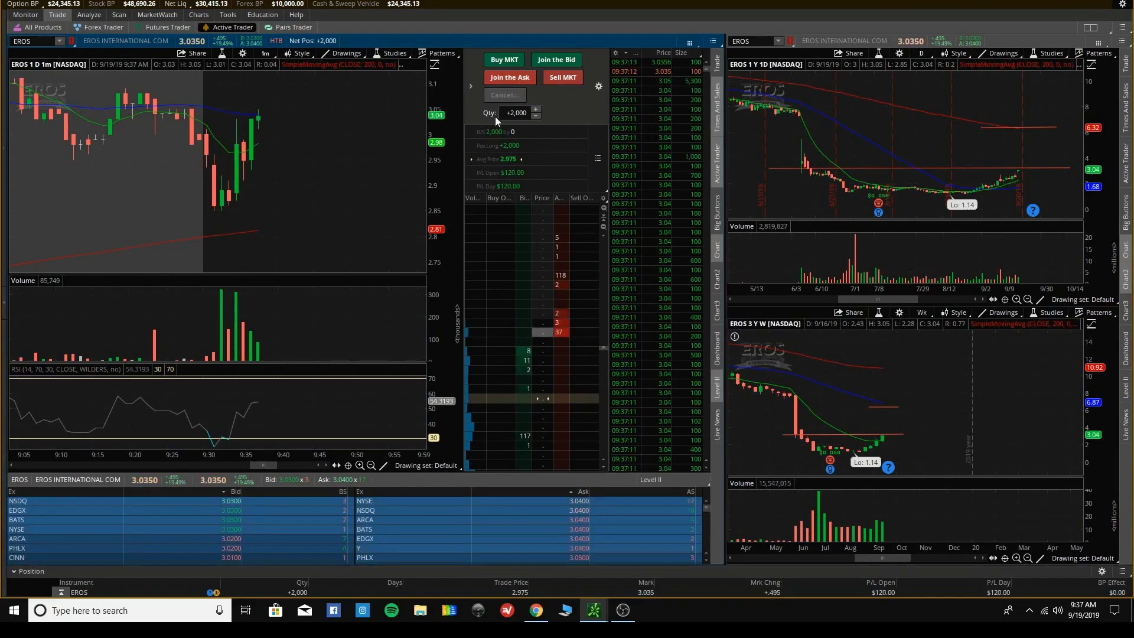
Set quantity to 1000, sell 1,000 EROS at the ask, then the last 1,000 at market.
left_click(516, 112)
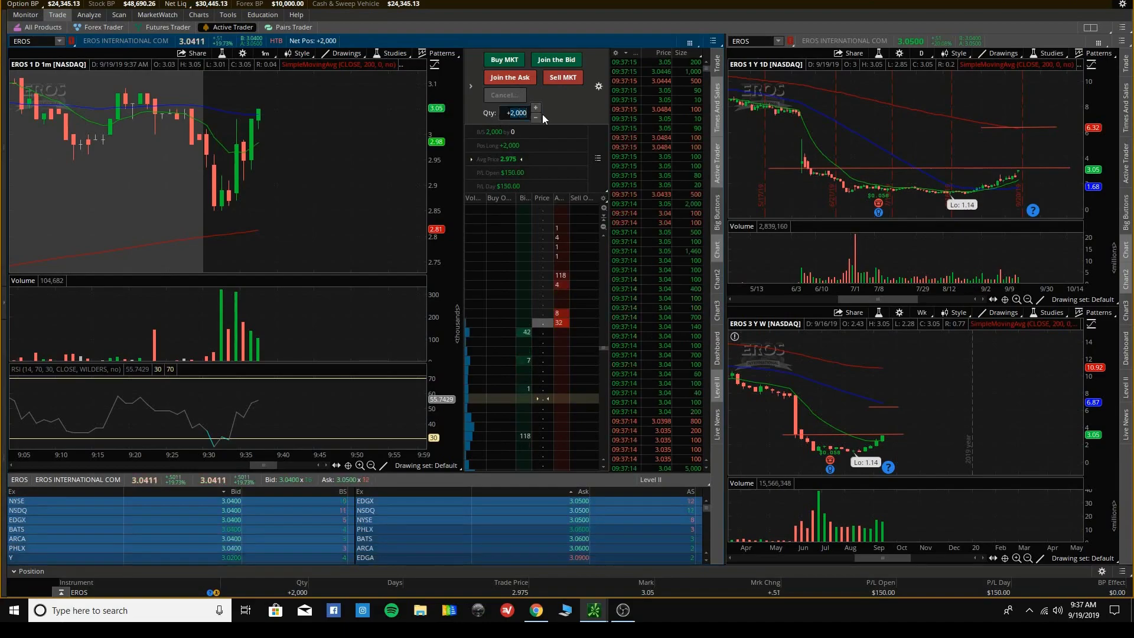
type("1000")
left_click(505, 77)
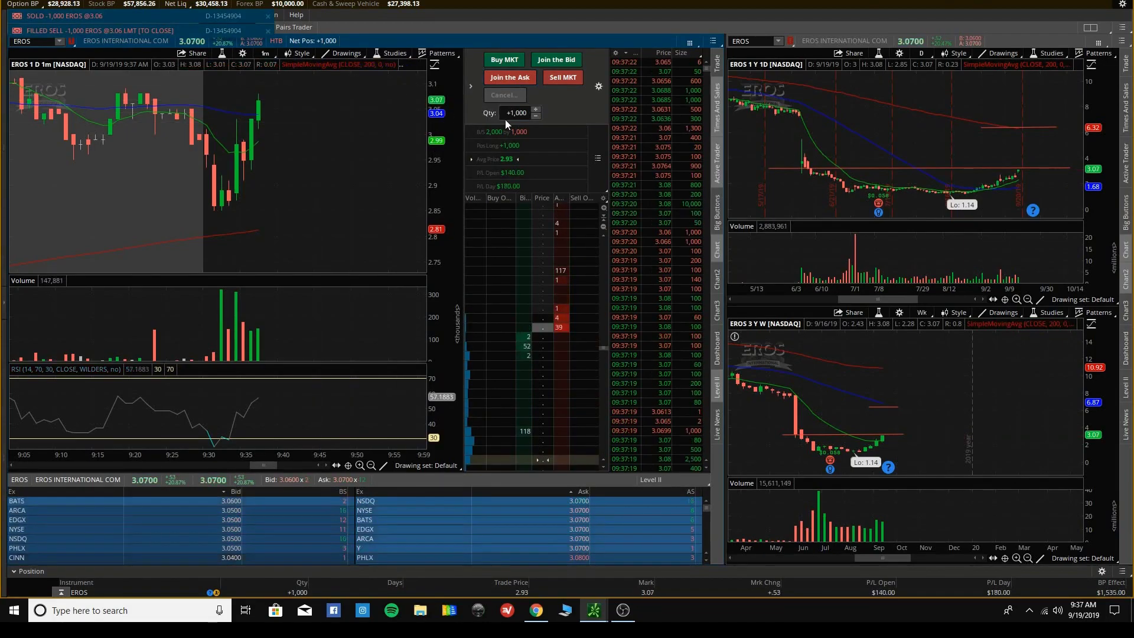
left_click(520, 77)
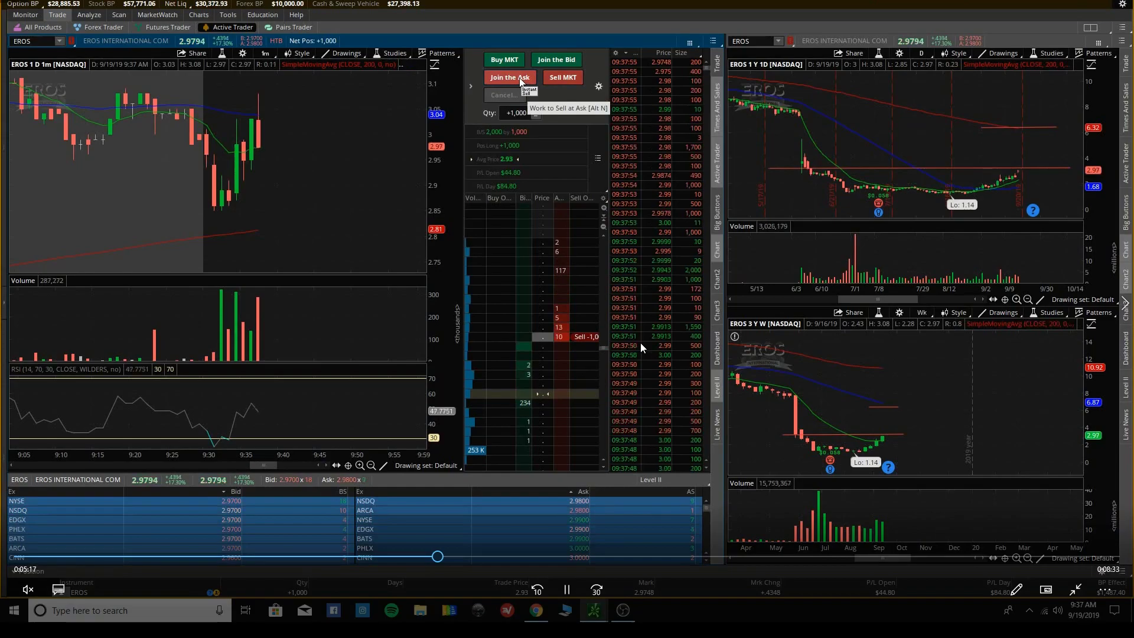
left_click(558, 78)
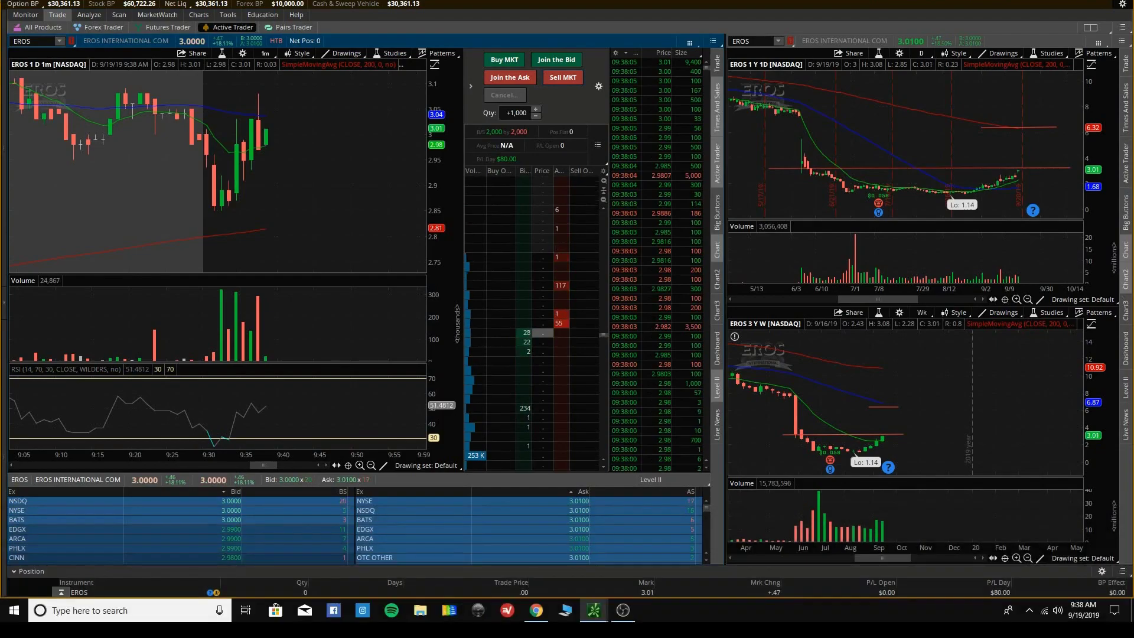
Clear the old 1,000 order quantity for 2,000 and zoom the daily chart to mid-August–October.
left_click(524, 112)
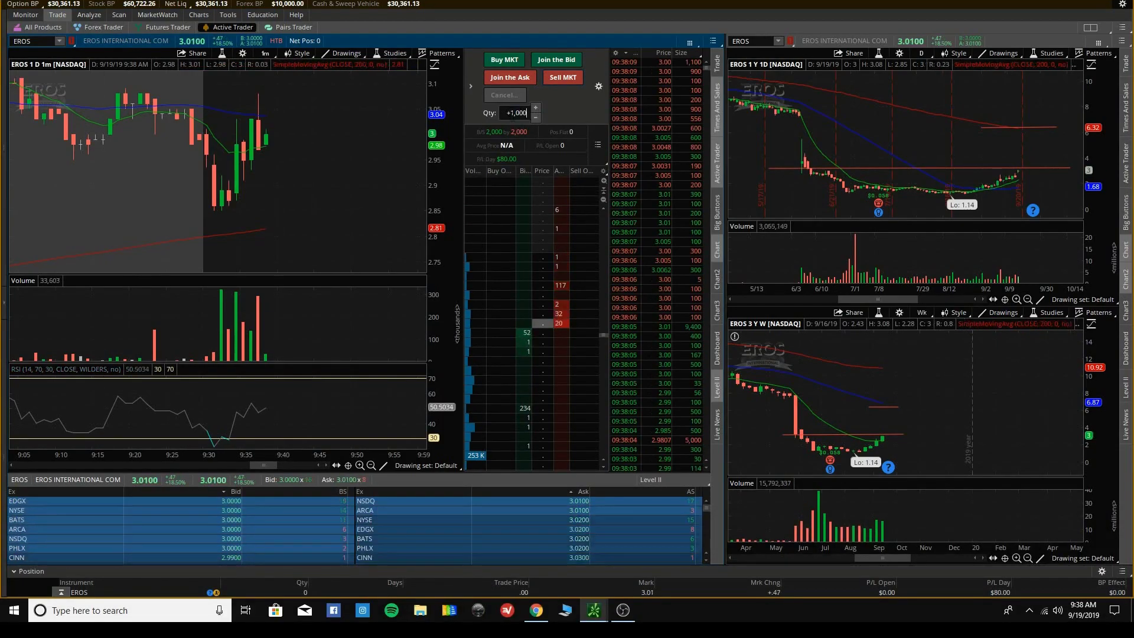
key("BackSpace")
key("BackSpace")
key("BackSpace")
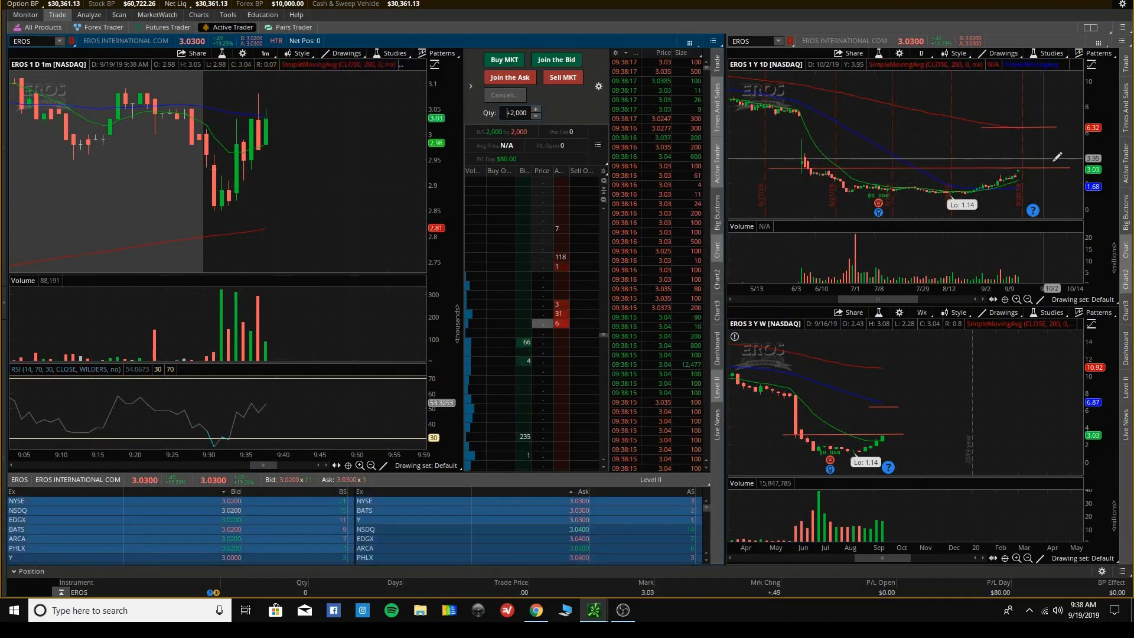
left_click_drag(1071, 172, 943, 177)
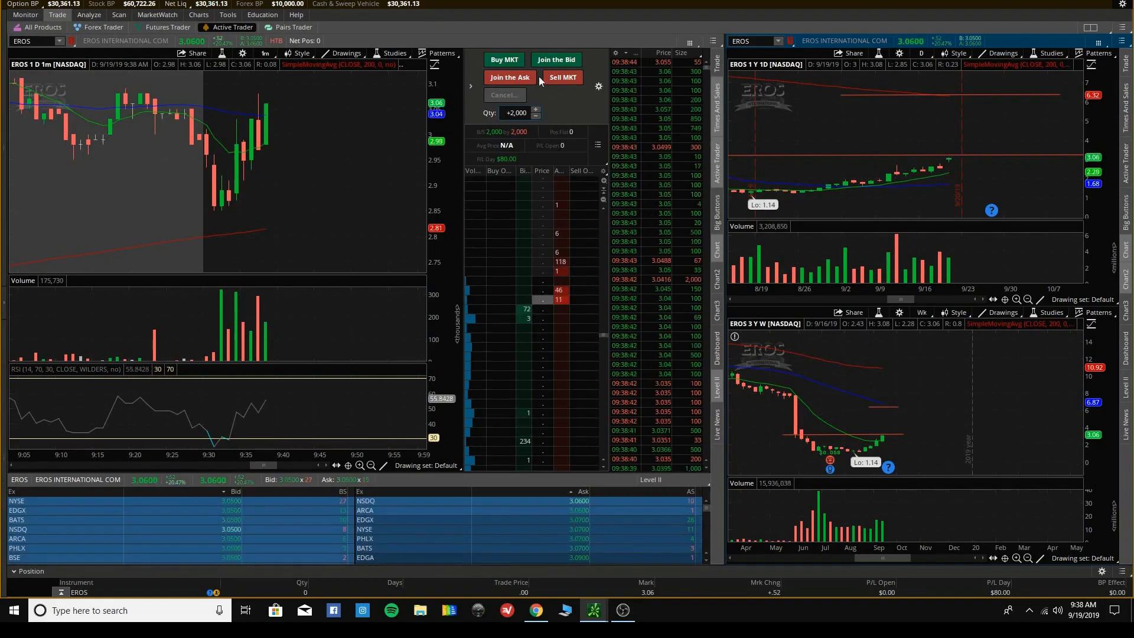
Buy 2,000 EROS at market and move the working buy order up to the new bid.
left_click(506, 60)
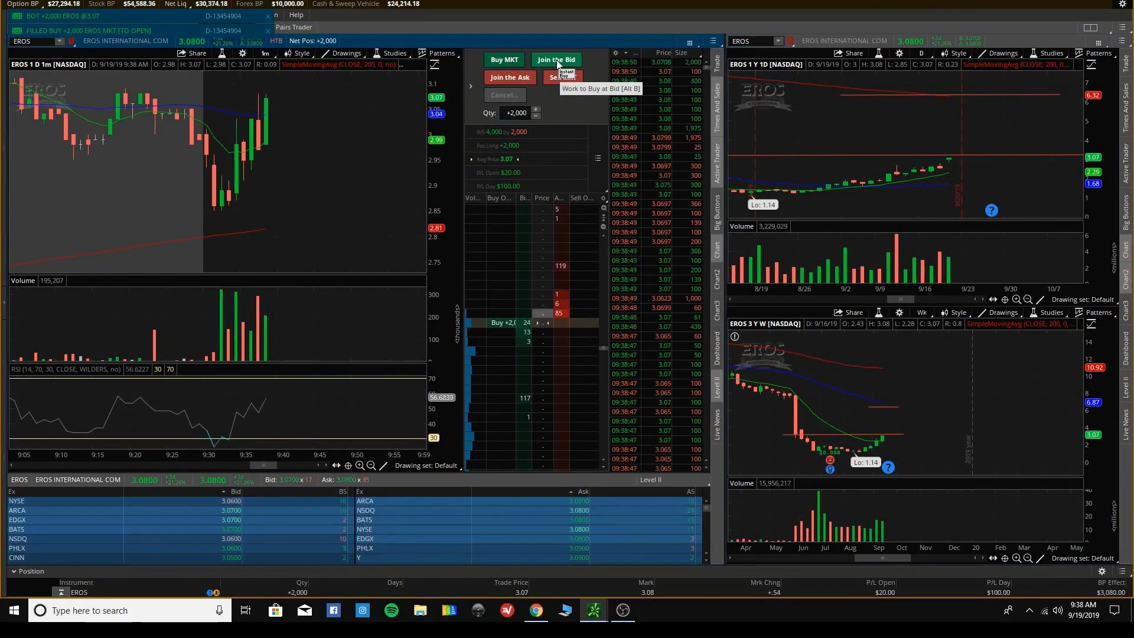
mouse_move(672, 133)
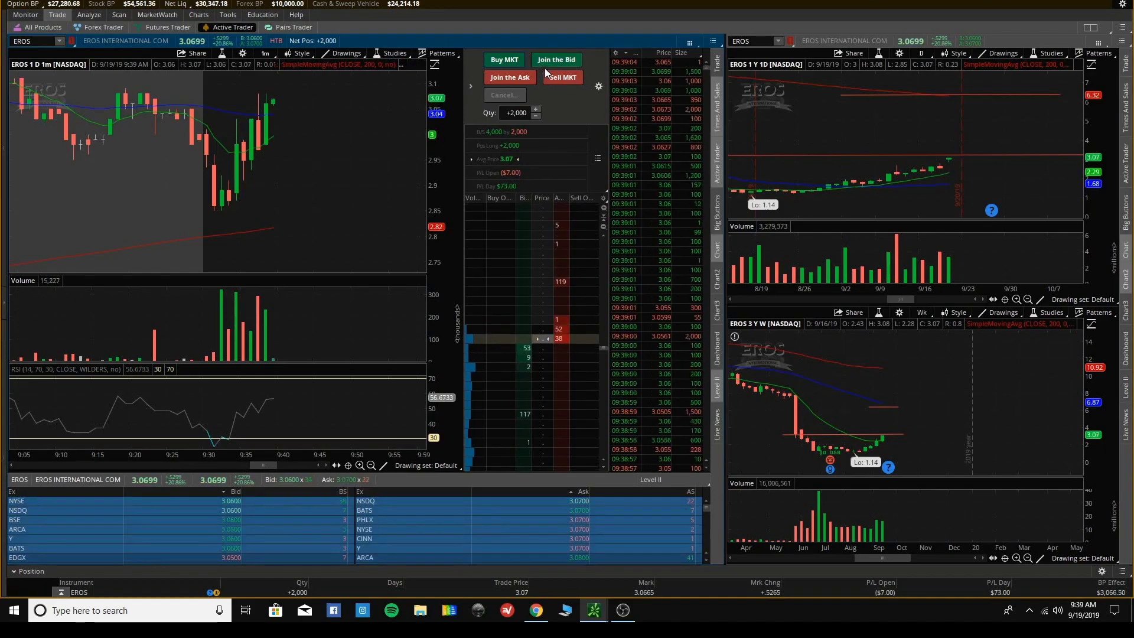
left_click(555, 61)
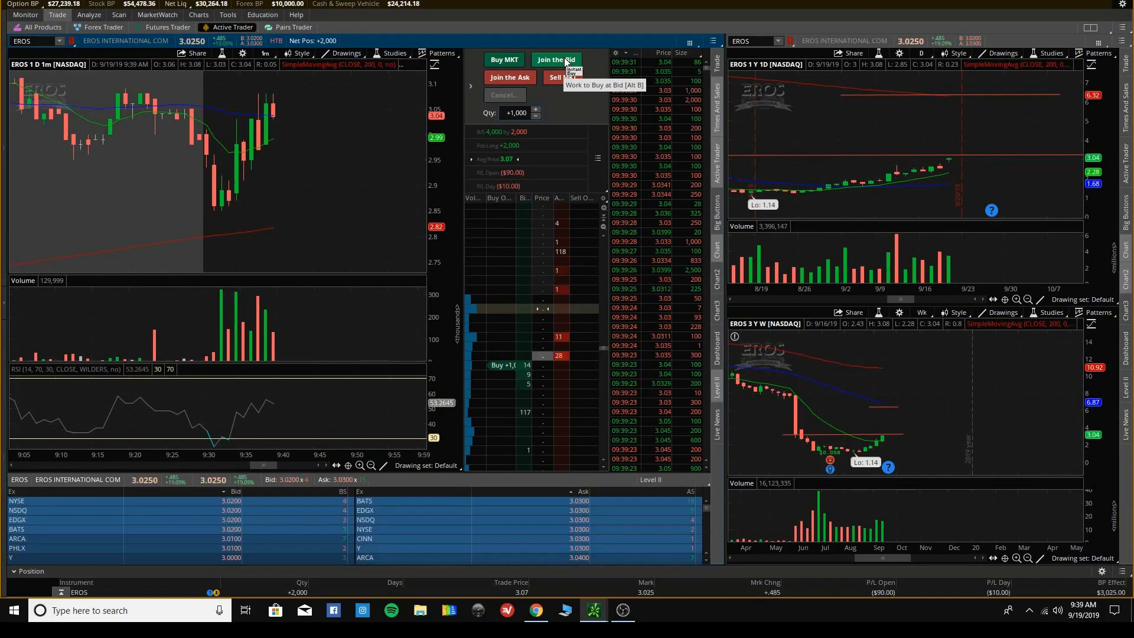
Switch the charts and Active Trader ladder to Westwater Resources (WWR).
mouse_move(416, 389)
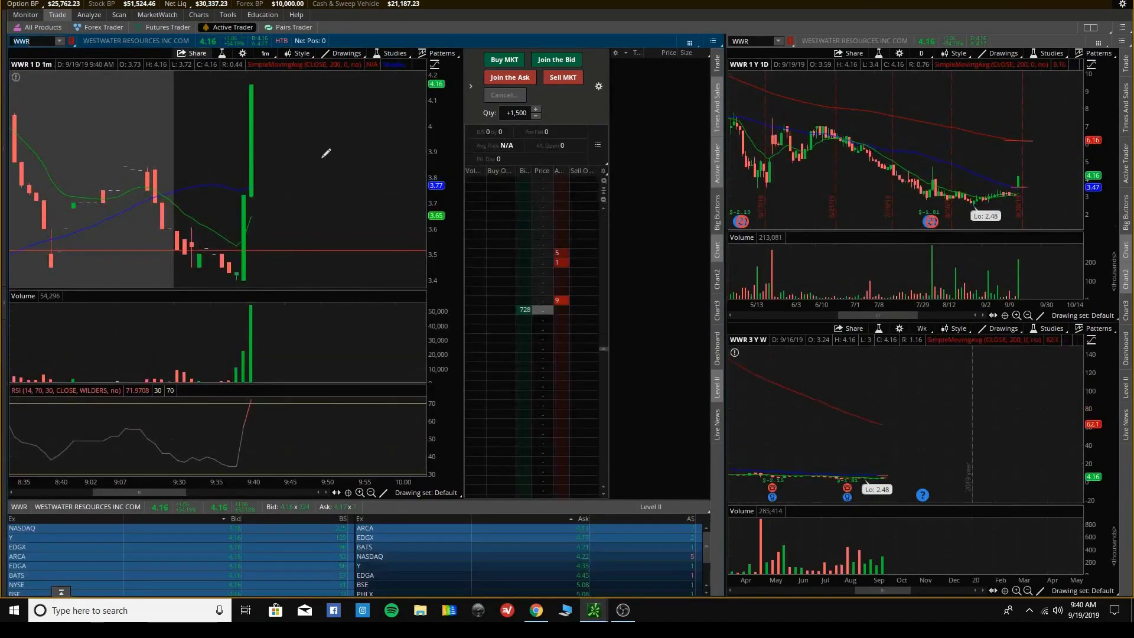
Go back to EROS and check the filled buy in the +3,000-share position.
mouse_move(65, 128)
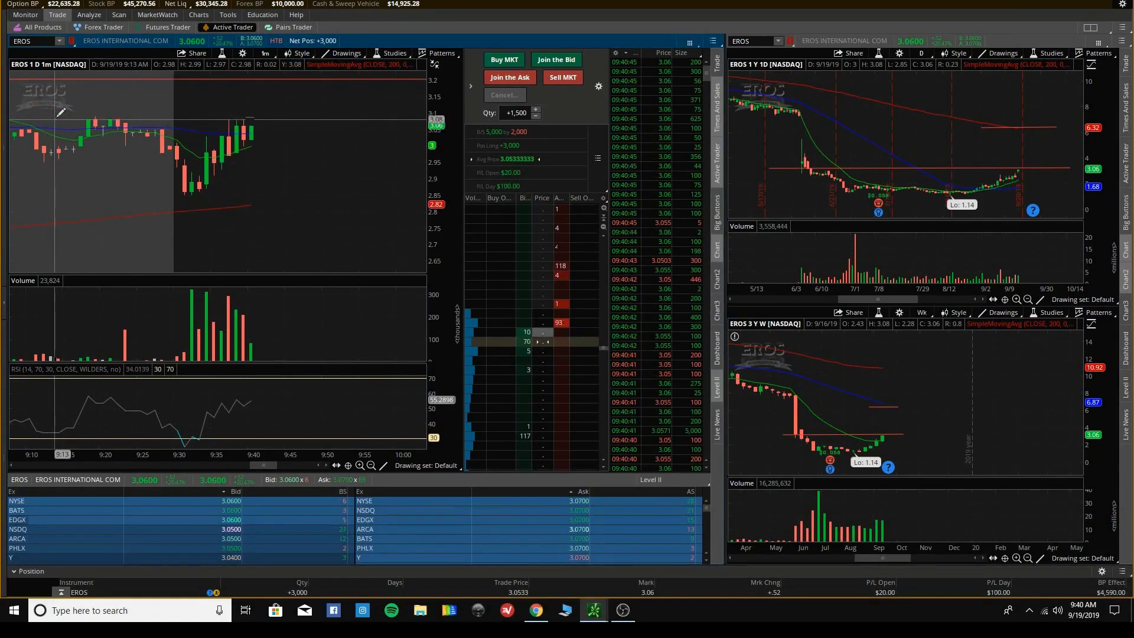
Sell 1,500 EROS shares at the ask and leave another 1,500-share sell limit working.
mouse_move(539, 409)
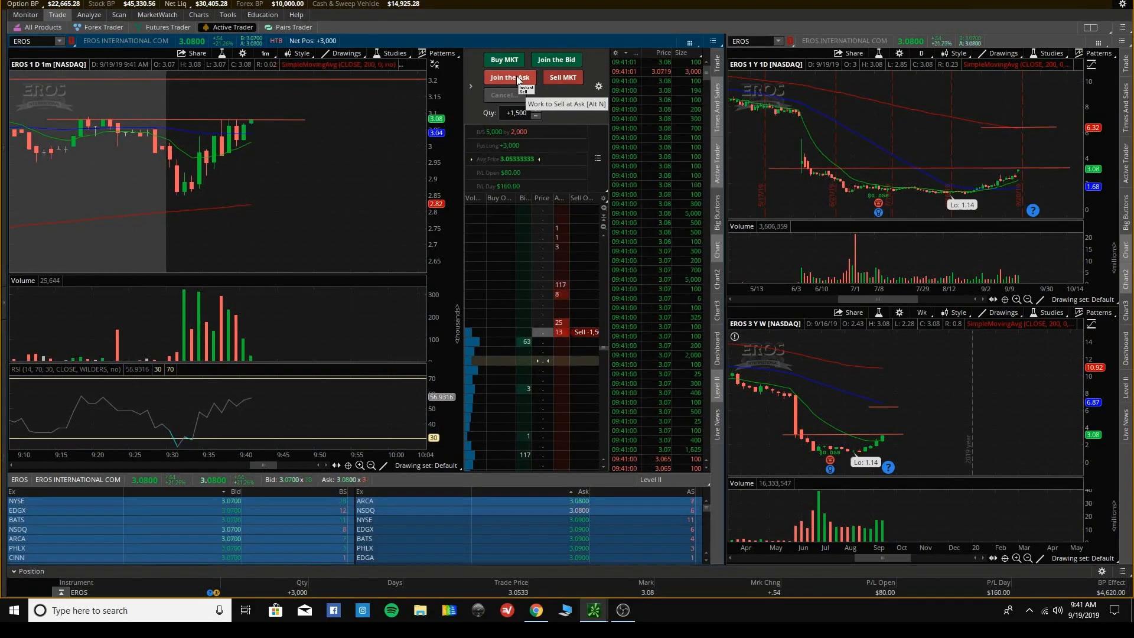
mouse_move(246, 167)
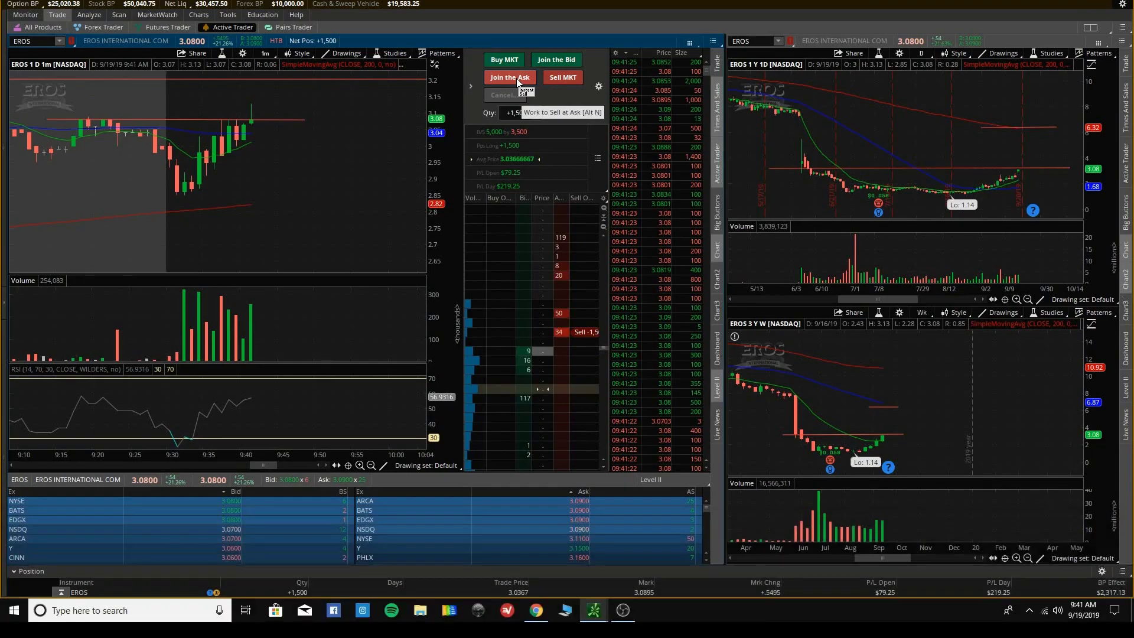
mouse_move(362, 363)
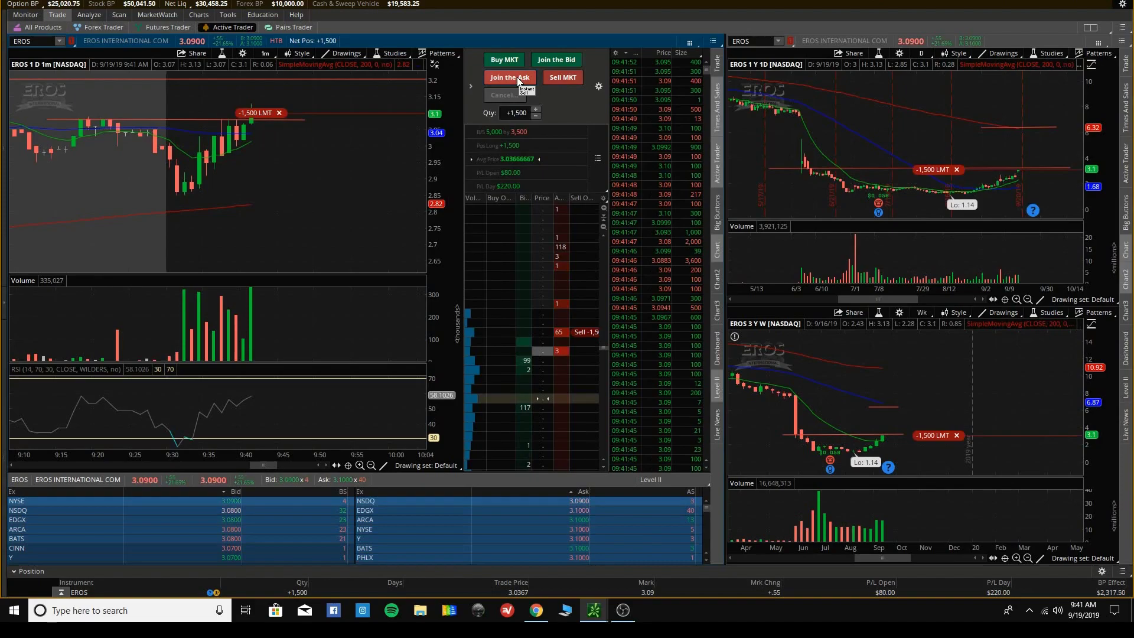
Replace the 1,500-share EROS sell limit with a market sell, filling at 3.06.
left_click(518, 80)
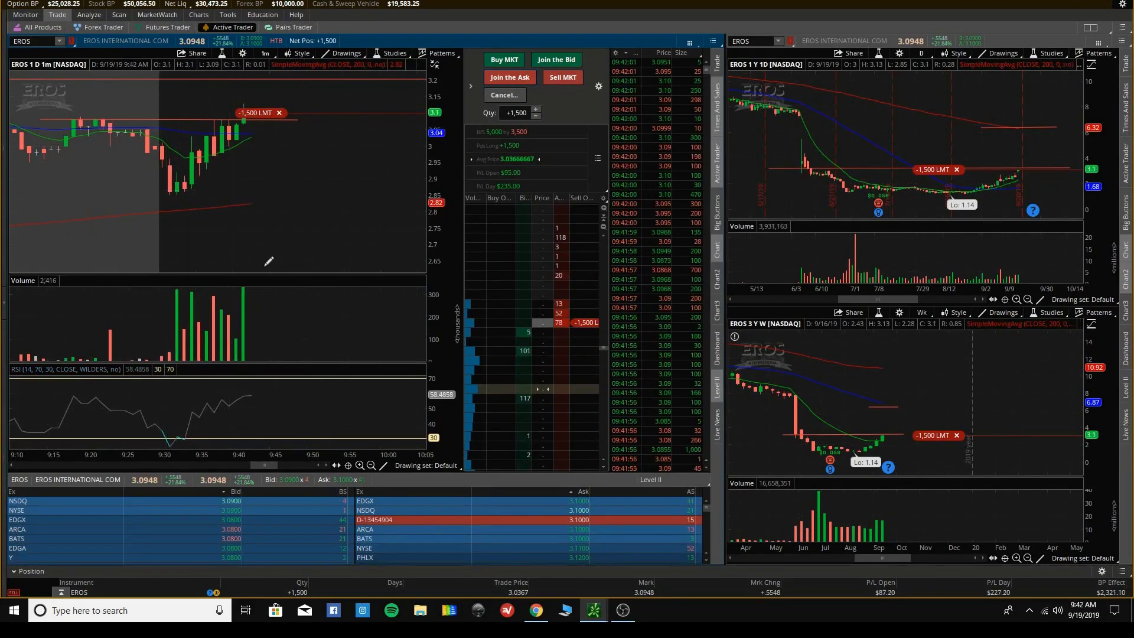
scroll(265, 260, "up", 3)
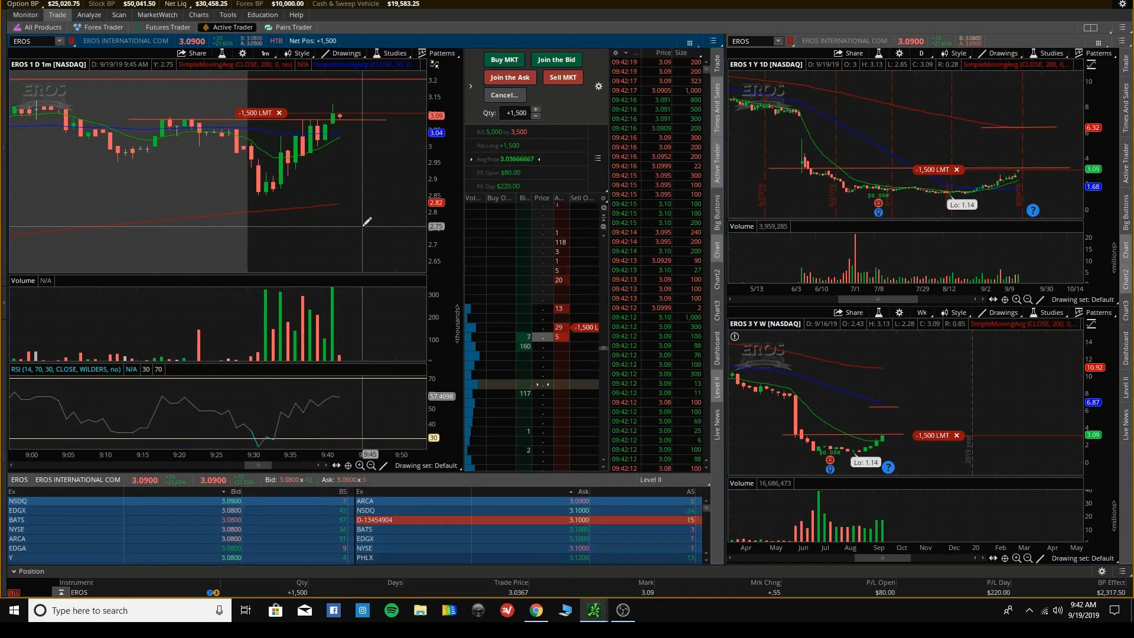
left_click(555, 82)
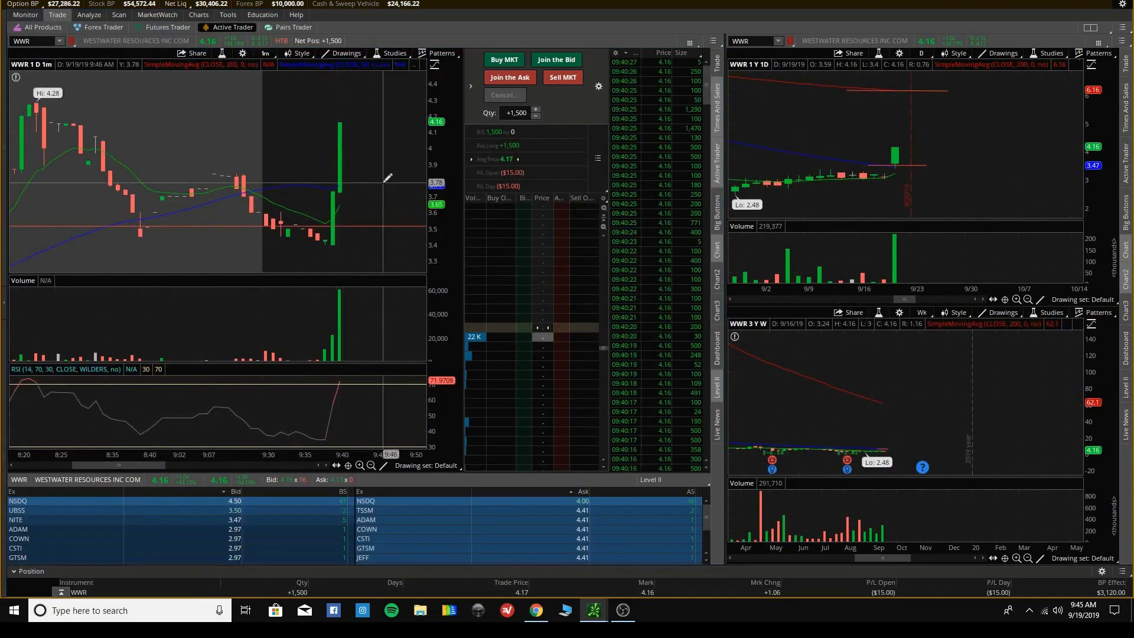
Zoom the WWR intraday chart into the morning session and stage a 1,500-share sell order.
scroll(387, 177, "down", 3)
left_click_drag(298, 178, 86, 174)
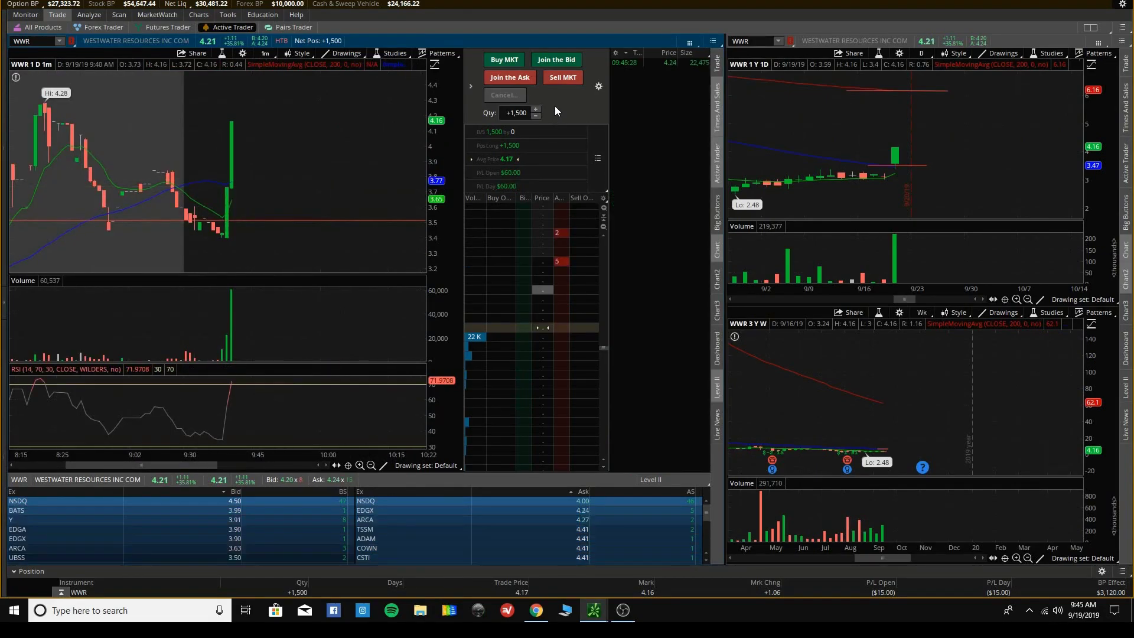
left_click(550, 84)
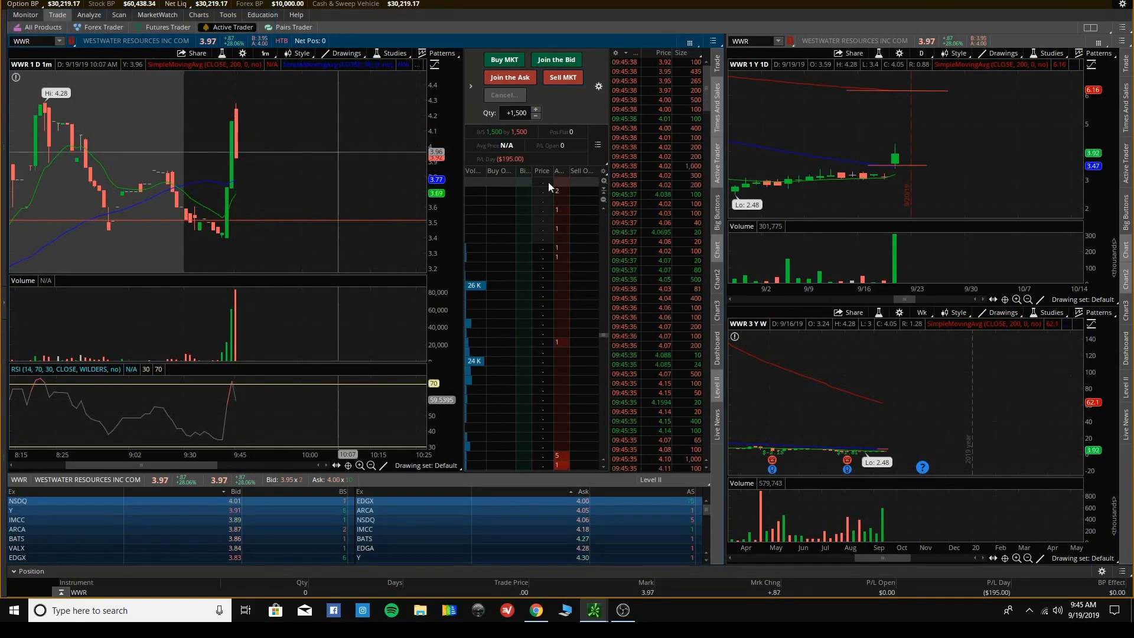
left_click(563, 183)
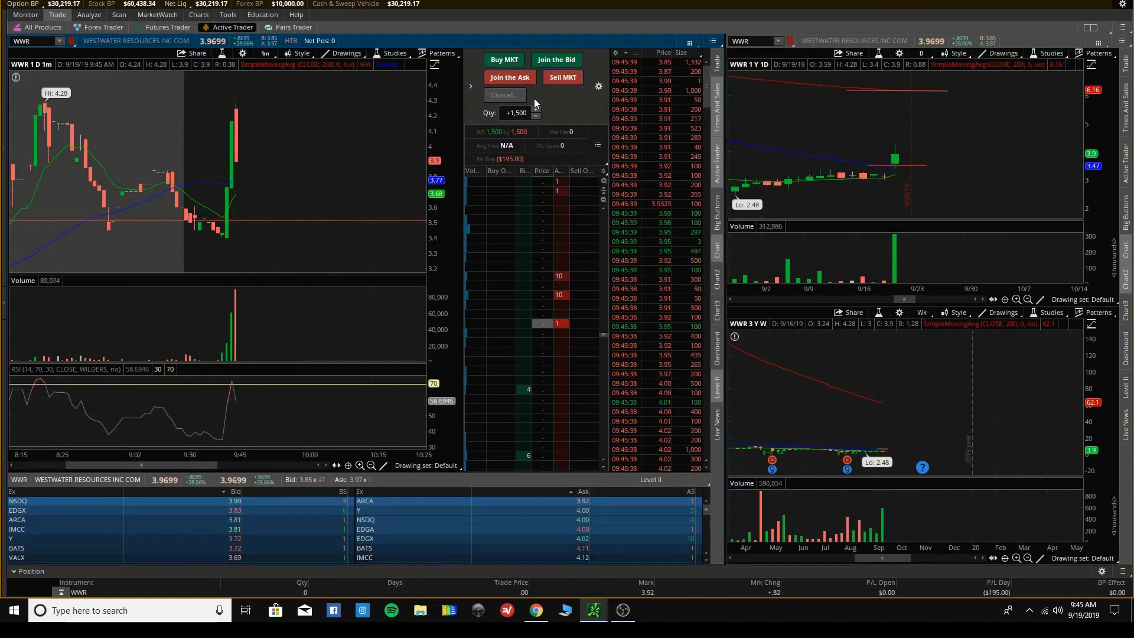
Swap to two 1,500-share WWR bids, filling at 3.98 and 3.88 for +3,000 shares.
left_click(558, 61)
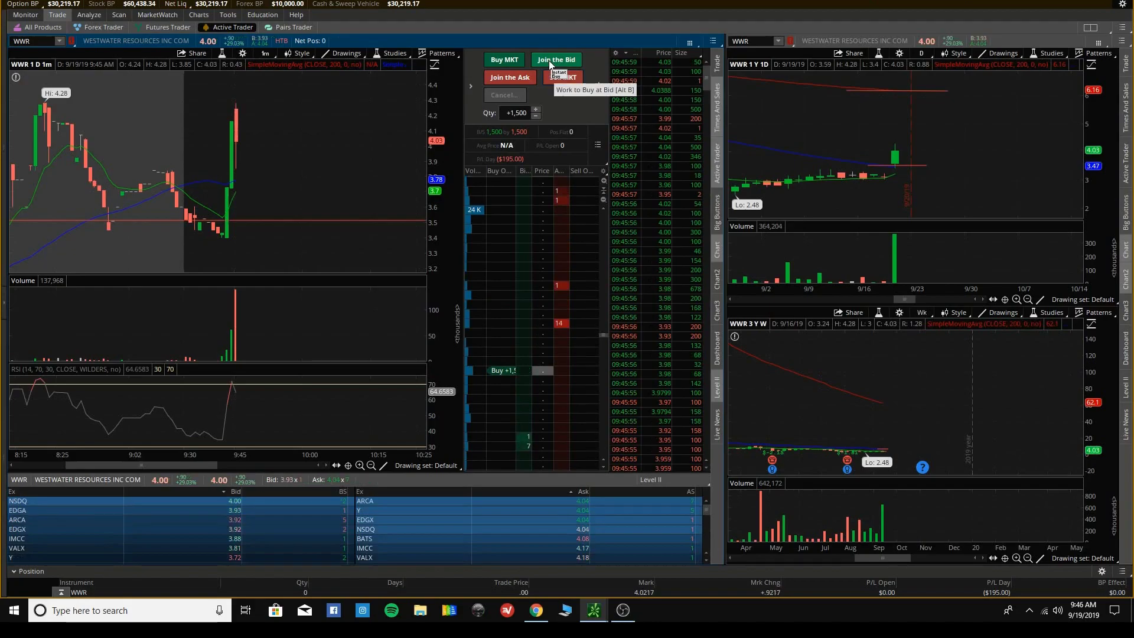
left_click(549, 64)
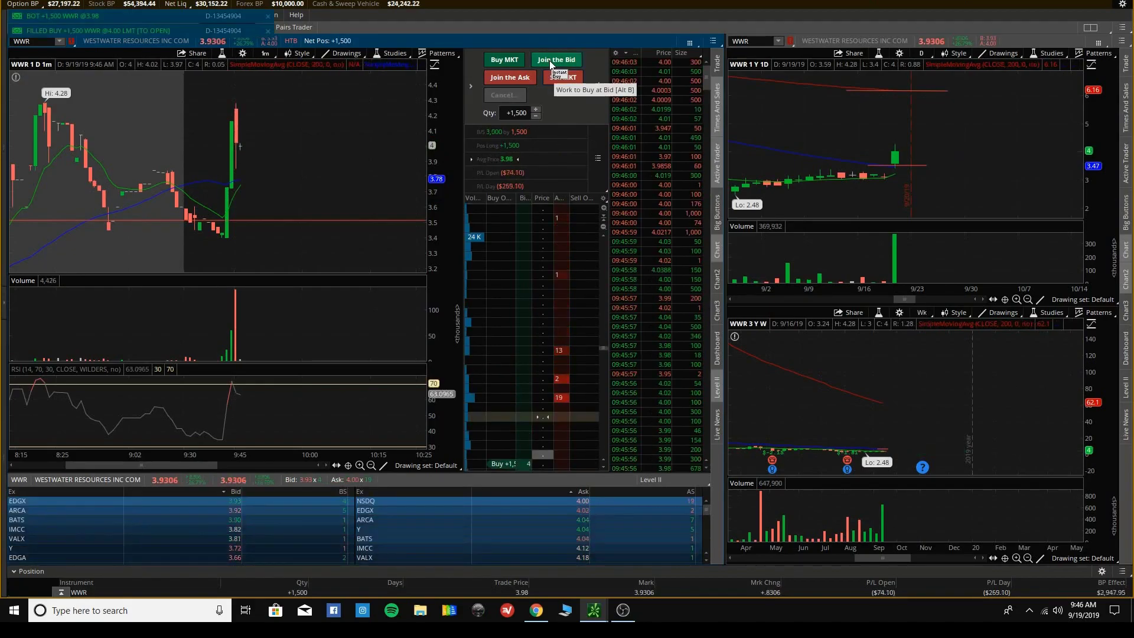
left_click(560, 64)
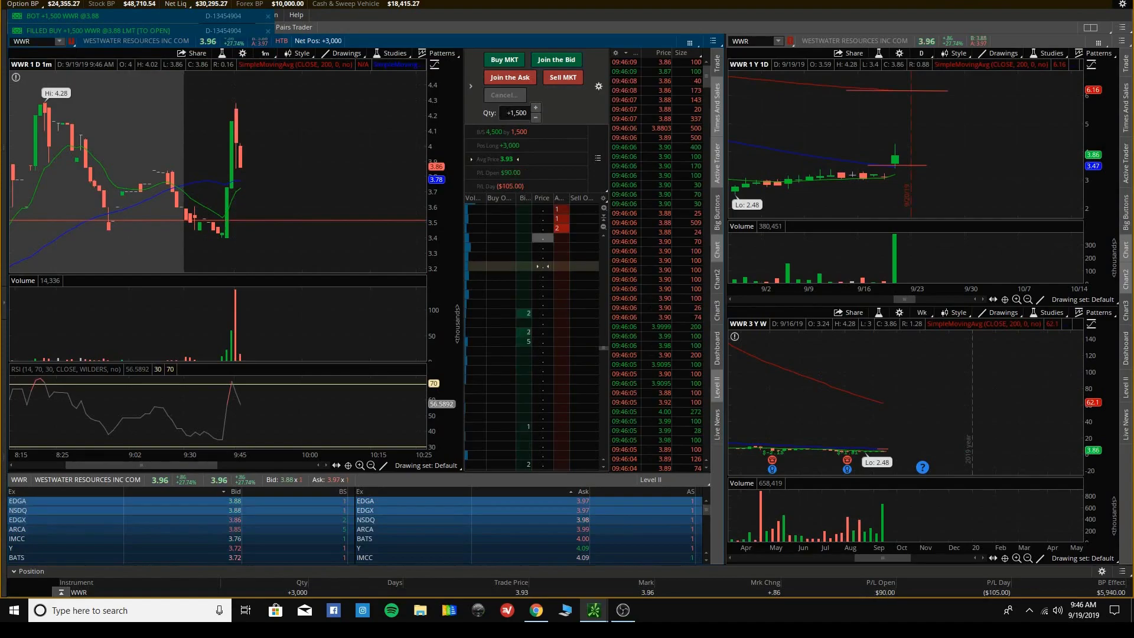
Set quantity to 3000, draw a trendline on the WWR chart, and sell all 3,000 shares at market.
left_click(517, 113)
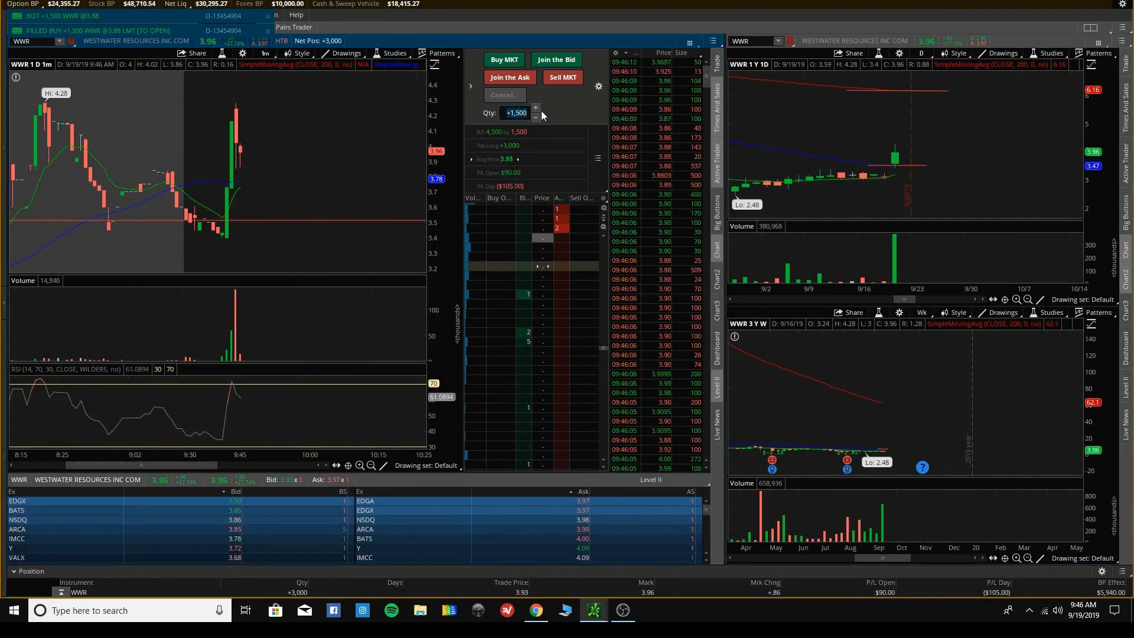
type("3000")
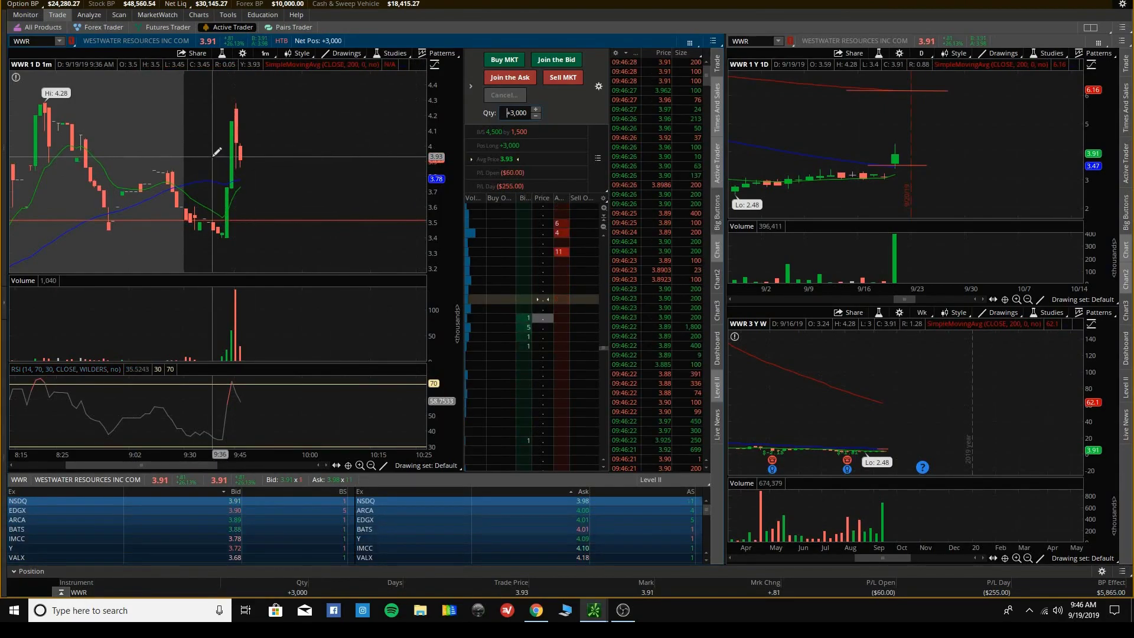
left_click_drag(213, 156, 334, 156)
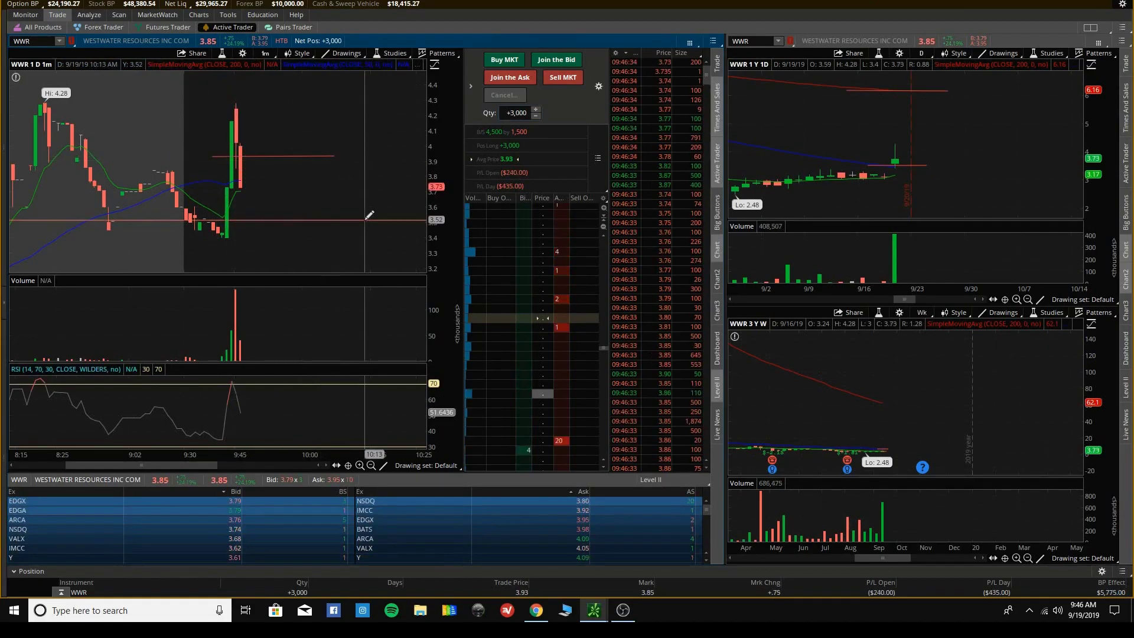
left_click(561, 80)
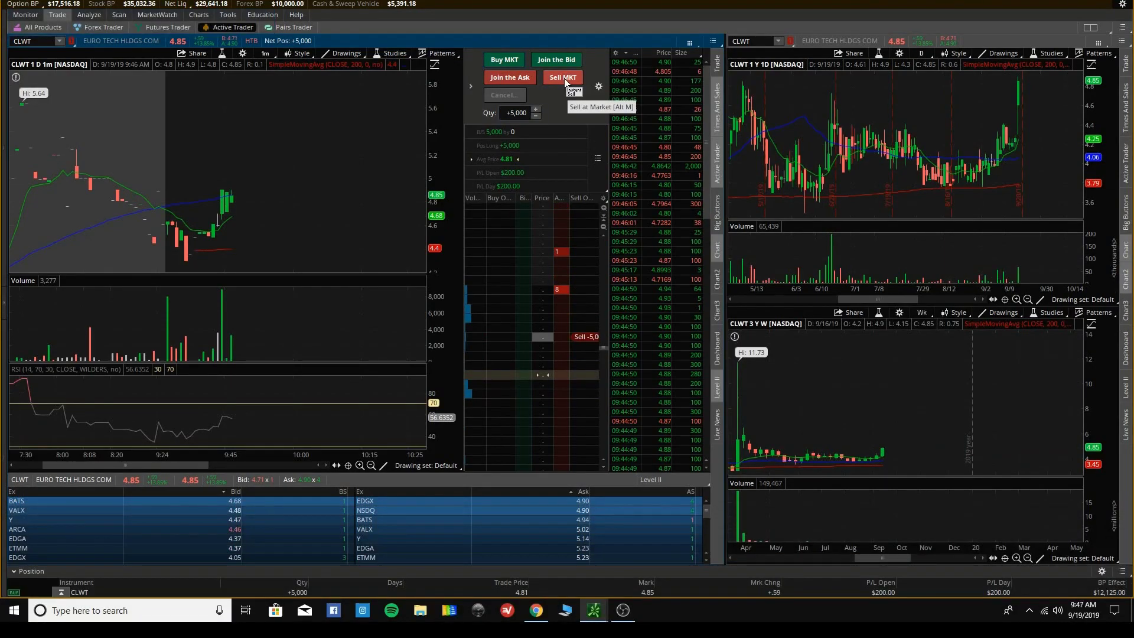
Load CLWT in Active Trader and zoom its daily chart into August–November 2019.
mouse_move(369, 305)
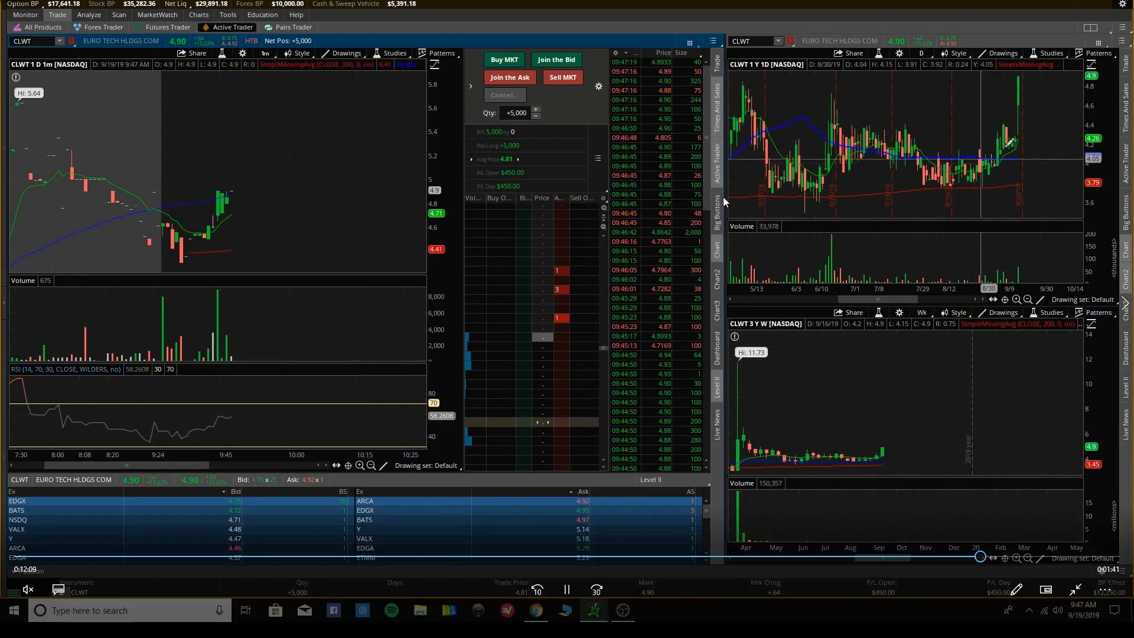
scroll(1055, 147, "down", 4)
left_click_drag(1036, 174, 943, 192)
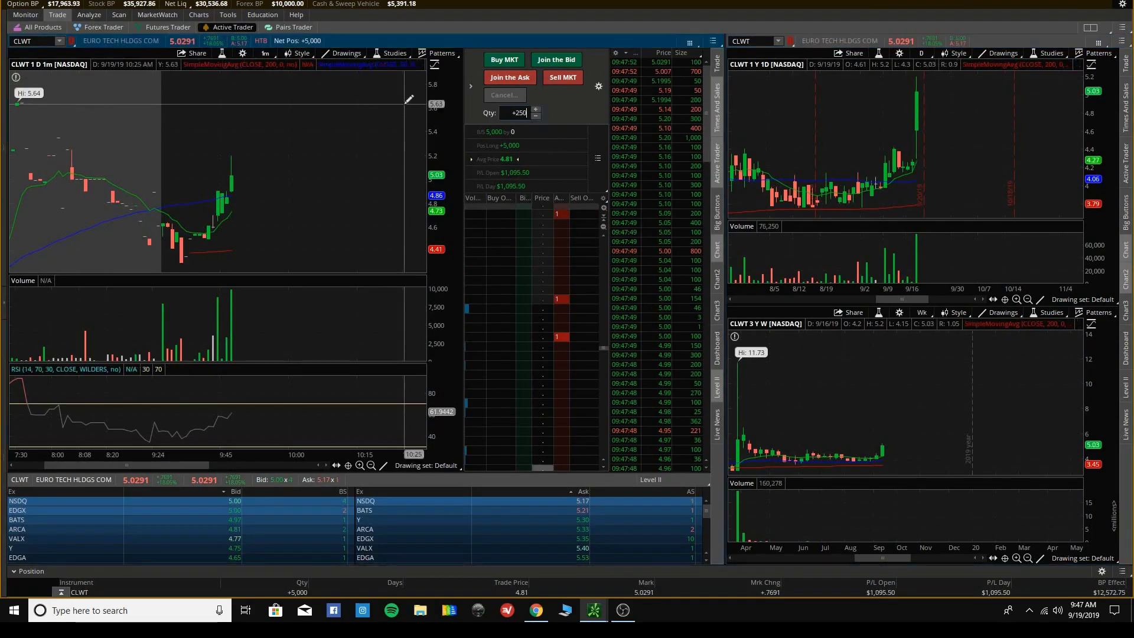
Sell the 5,000 CLWT shares as two 2,500-share ask offers, then bid for 2,500 more.
type("00")
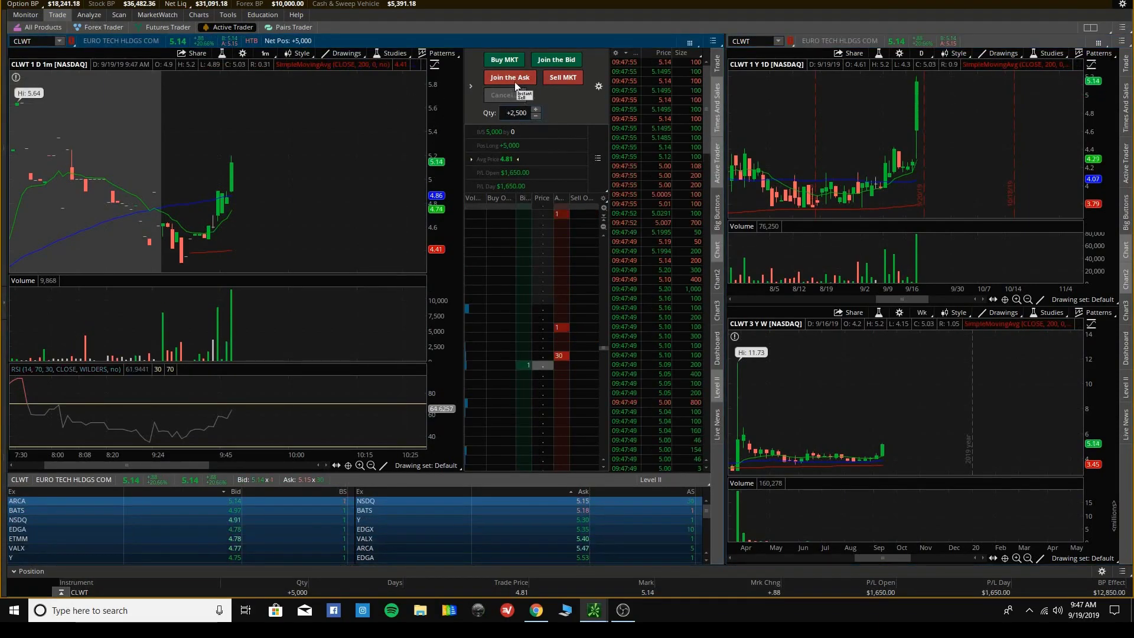
left_click(512, 78)
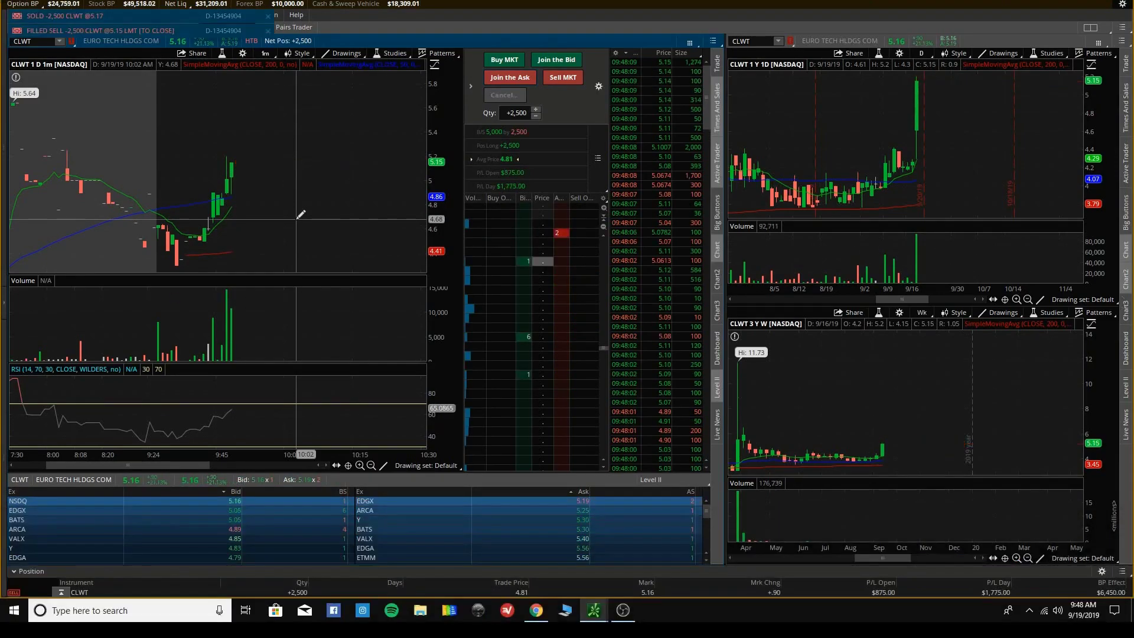
left_click(510, 77)
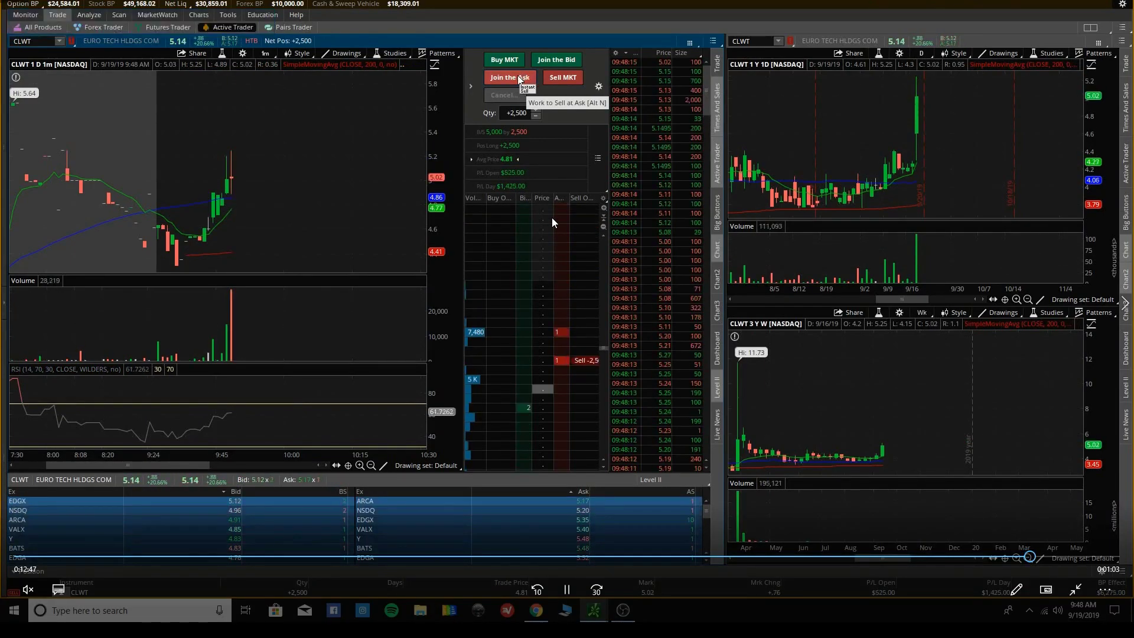
left_click(518, 80)
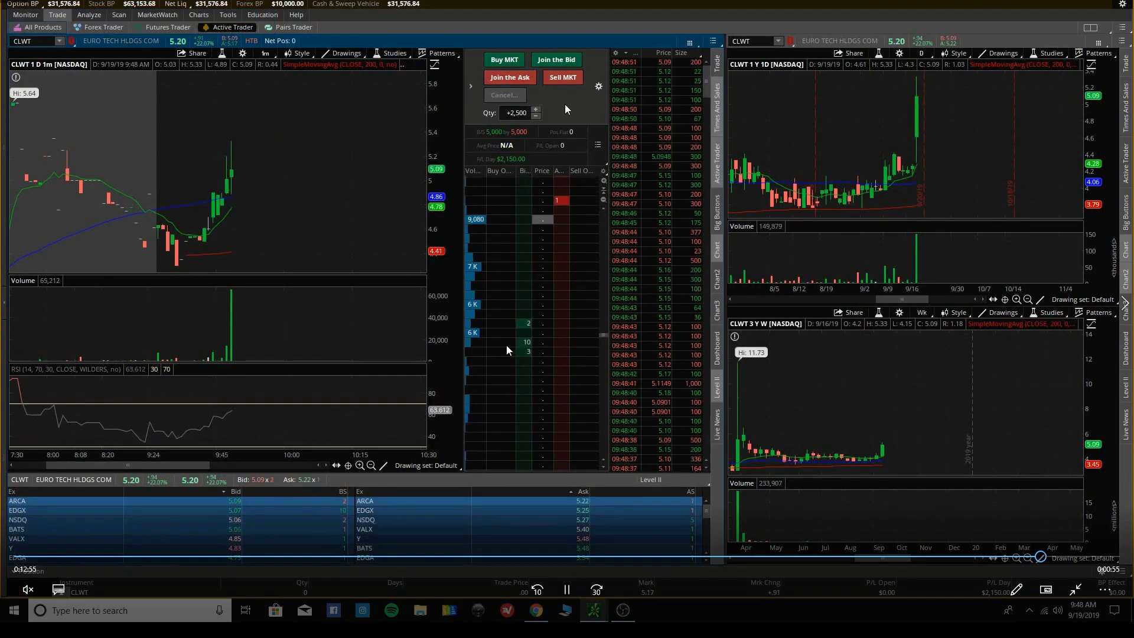
left_click(545, 58)
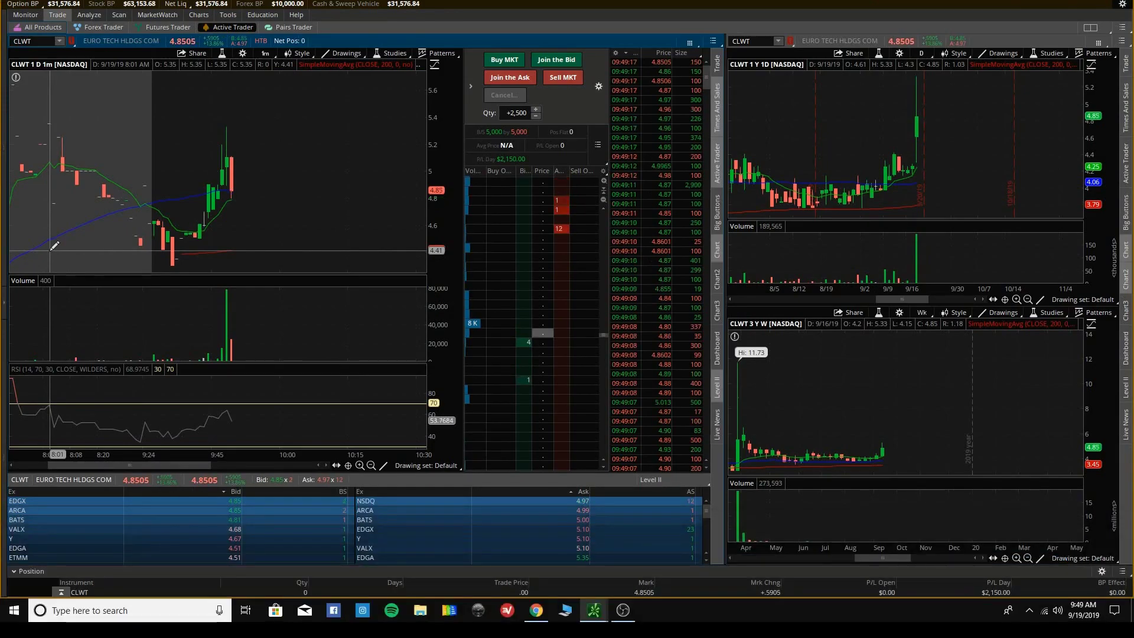
mouse_move(324, 279)
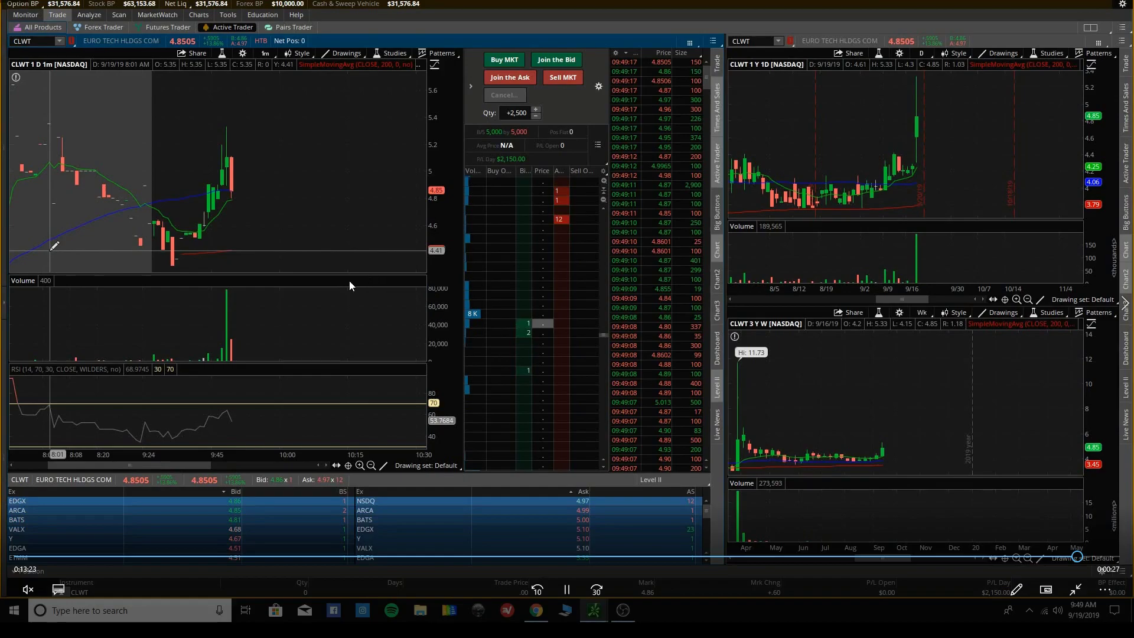